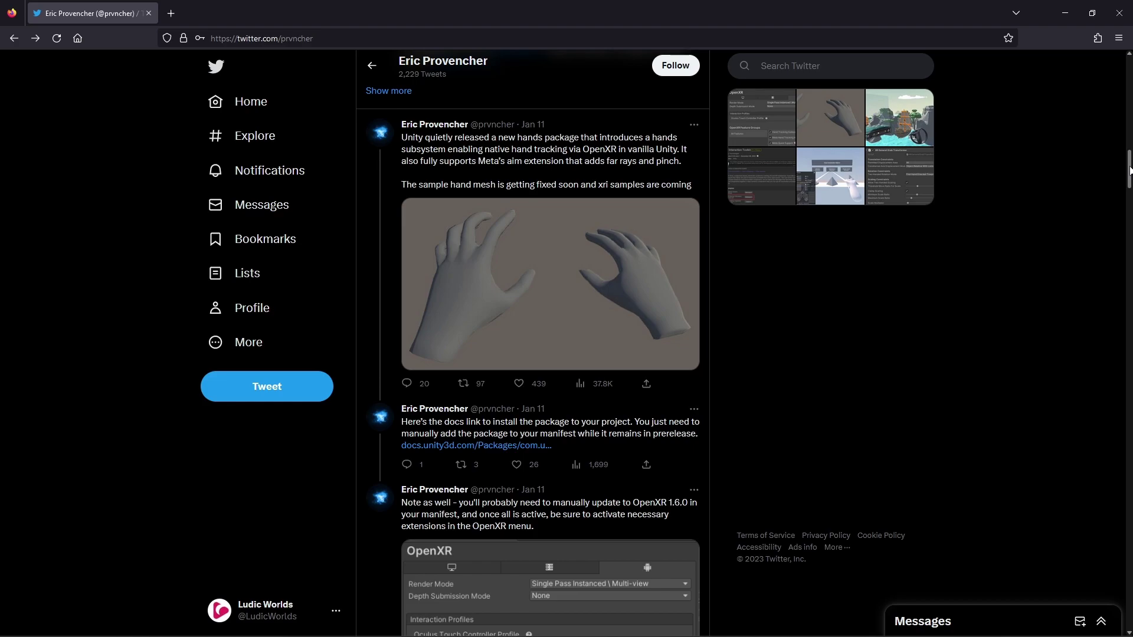
# - Scroll the Twitter thread down to the tweet with the XR Hands docs link and OpenXR settings
pyautogui.moveTo(1128, 171); pyautogui.dragTo(1129, 192)
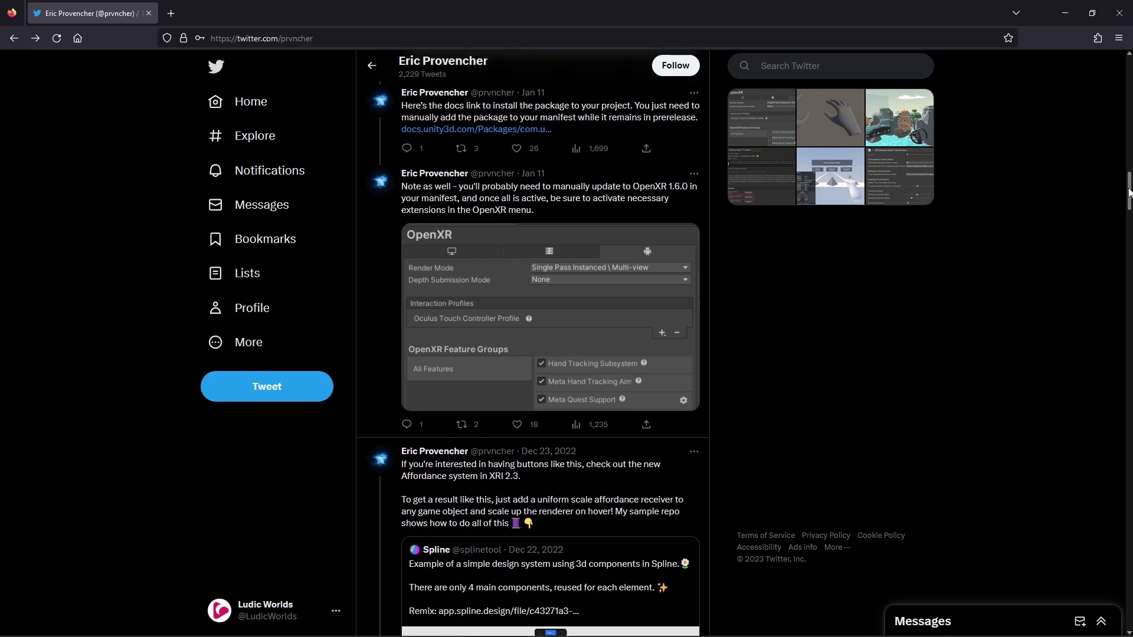
# - Follow the docs.unity3d.com link and go to Project Setup > Install XR Hands
pyautogui.click(544, 130)
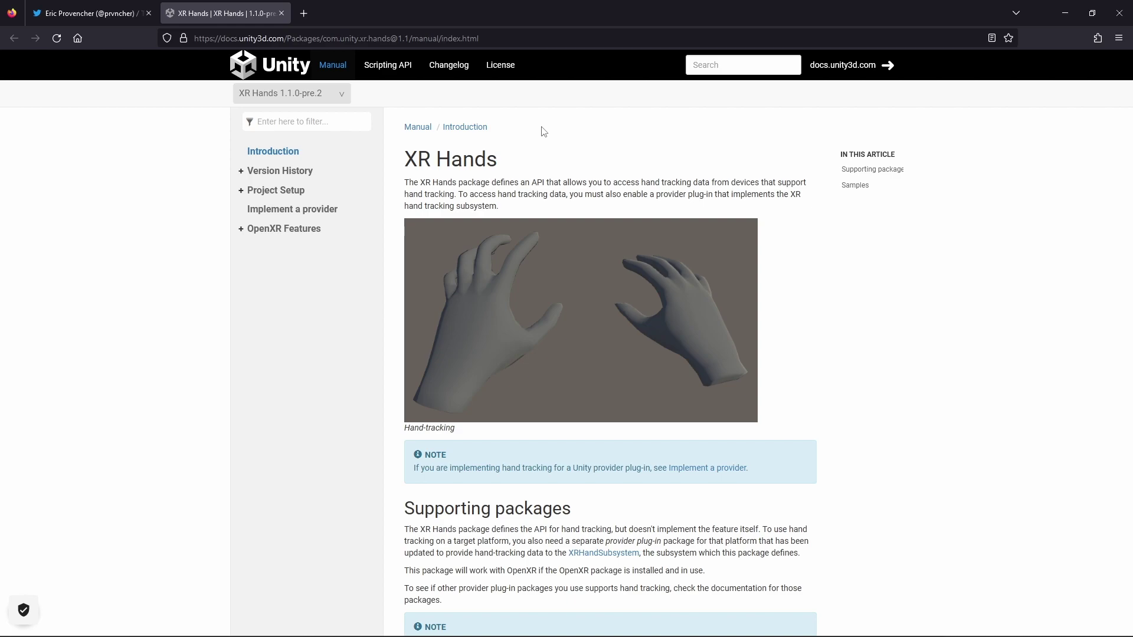
pyautogui.click(299, 196)
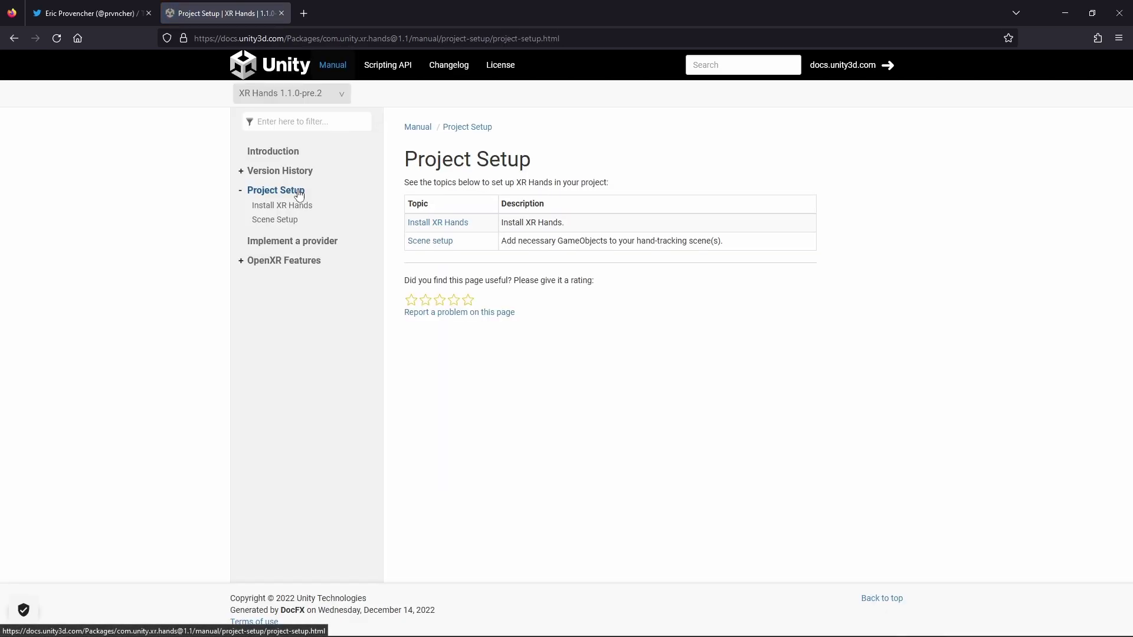
pyautogui.click(298, 208)
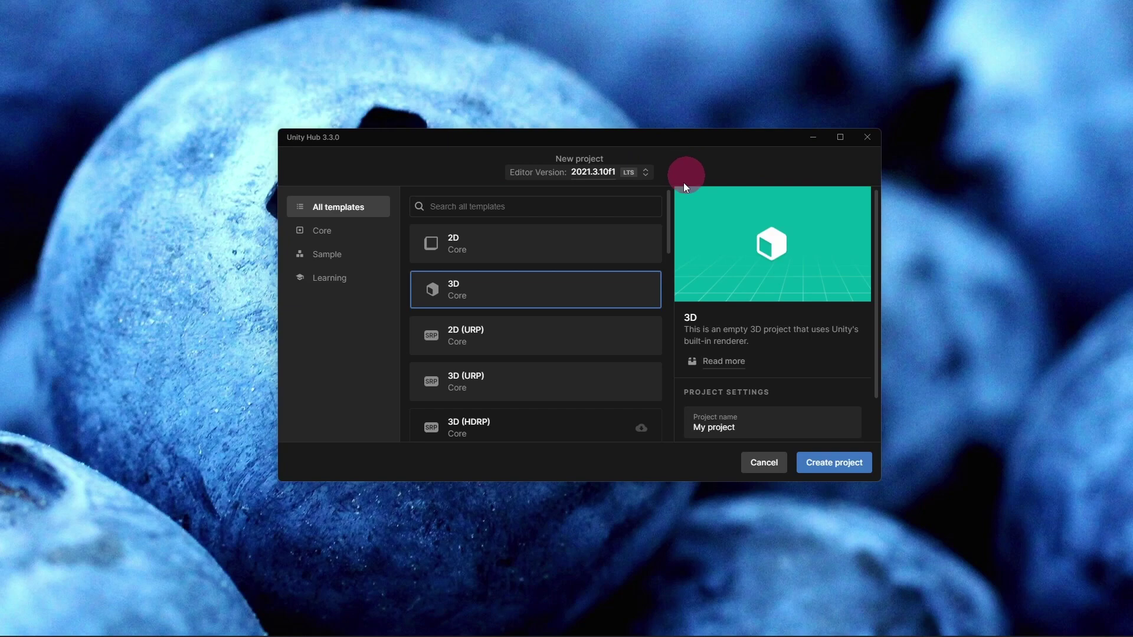
# - Pick the 3D (URP) template and rename the project from 'My project' to XR
pyautogui.click(552, 382)
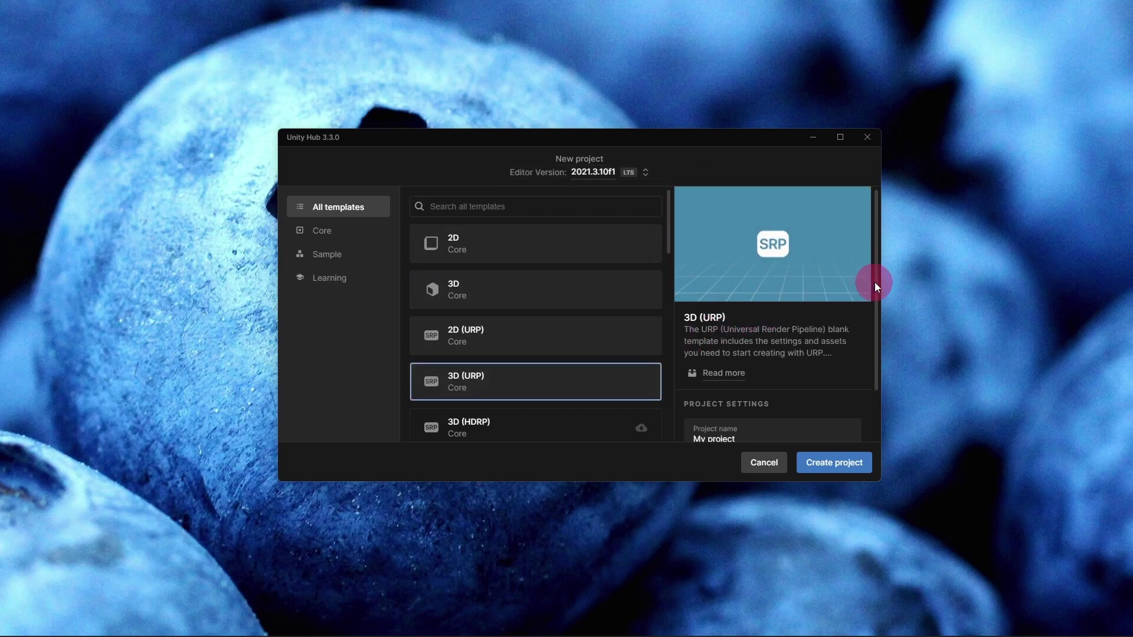
pyautogui.moveTo(876, 282); pyautogui.dragTo(869, 413)
pyautogui.click(830, 382)
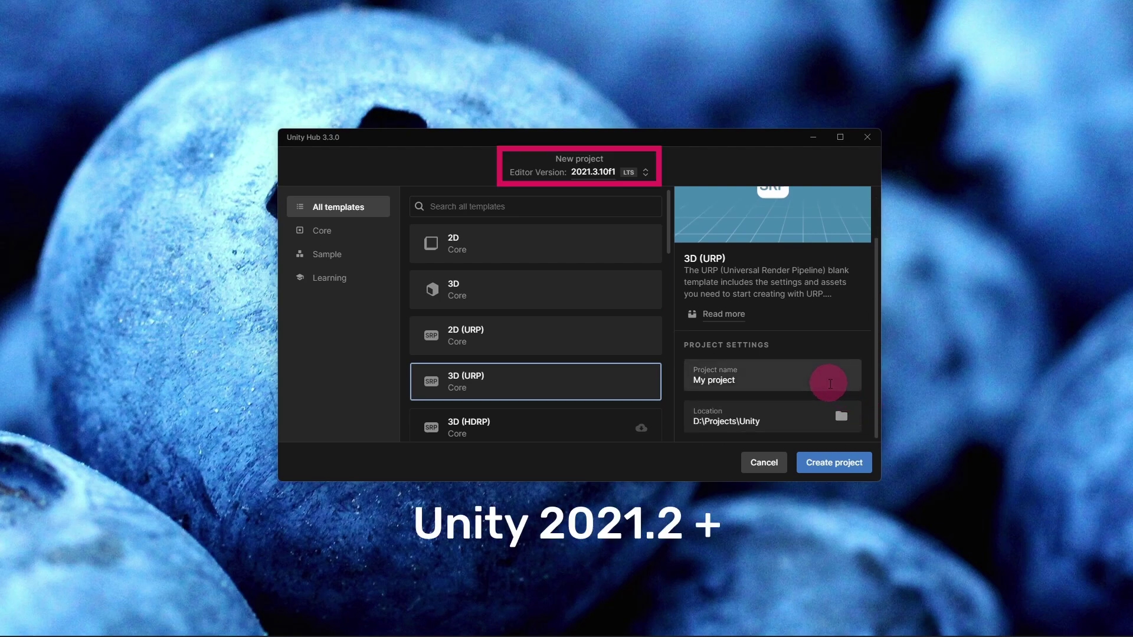
pyautogui.press('BackSpace')
pyautogui.press('BackSpace')
pyautogui.press('BackSpace')
pyautogui.press('BackSpace')
pyautogui.press('BackSpace')
pyautogui.press('BackSpace')
pyautogui.press('BackSpace')
pyautogui.press('BackSpace')
pyautogui.press('BackSpace')
pyautogui.press('BackSpace')
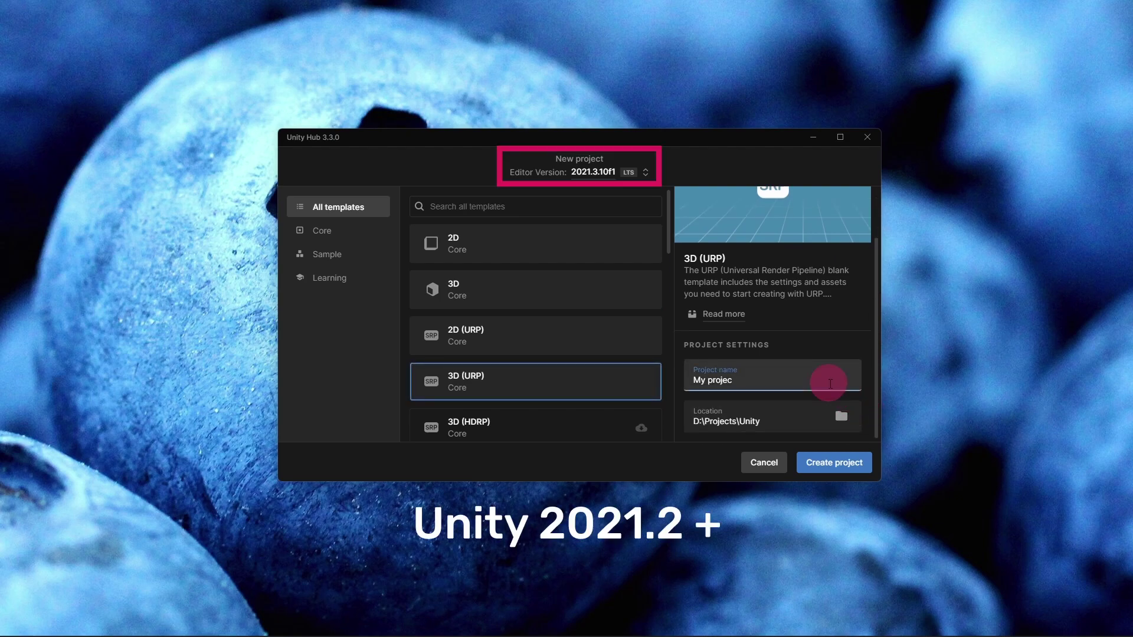
pyautogui.write('XR')
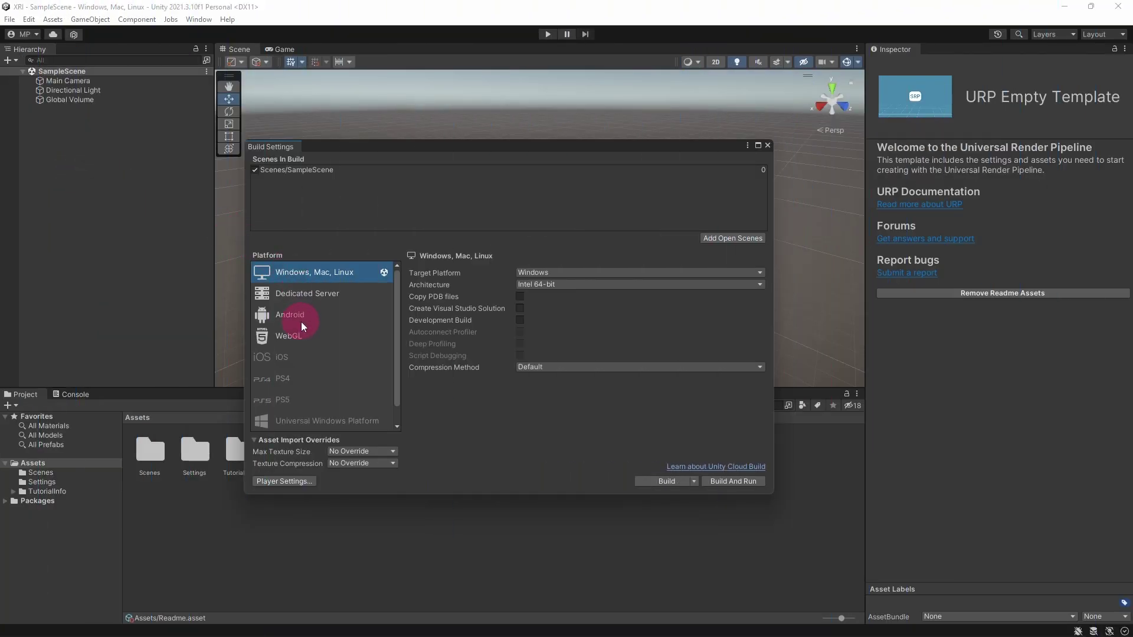
# - Switch the build target to Android and install the XR Interaction Toolkit package
pyautogui.click(301, 321)
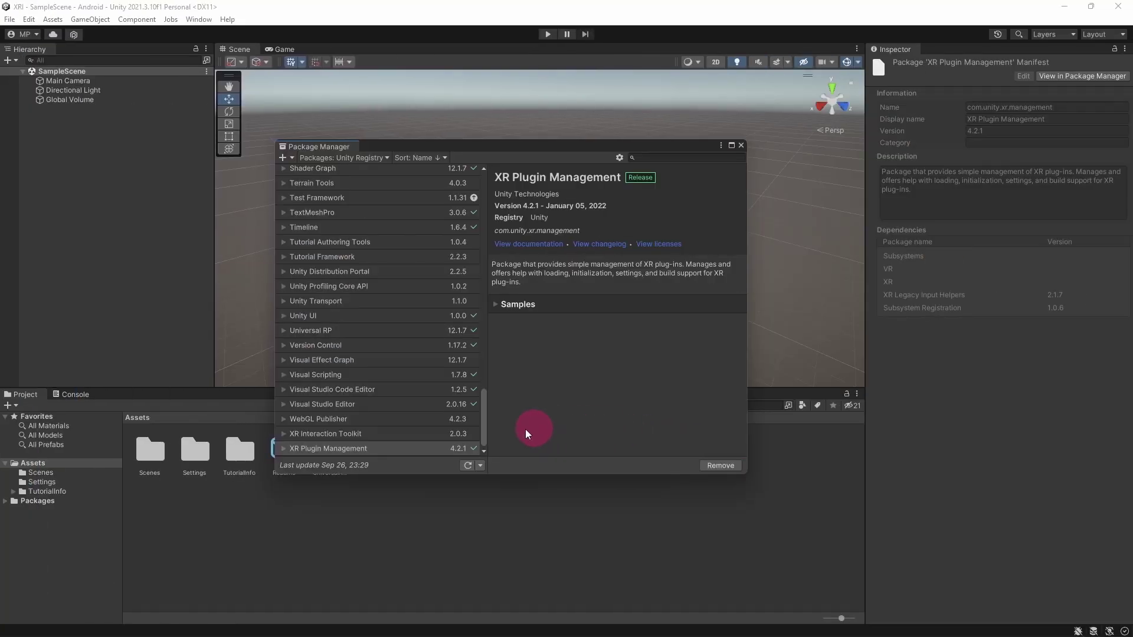
pyautogui.click(405, 433)
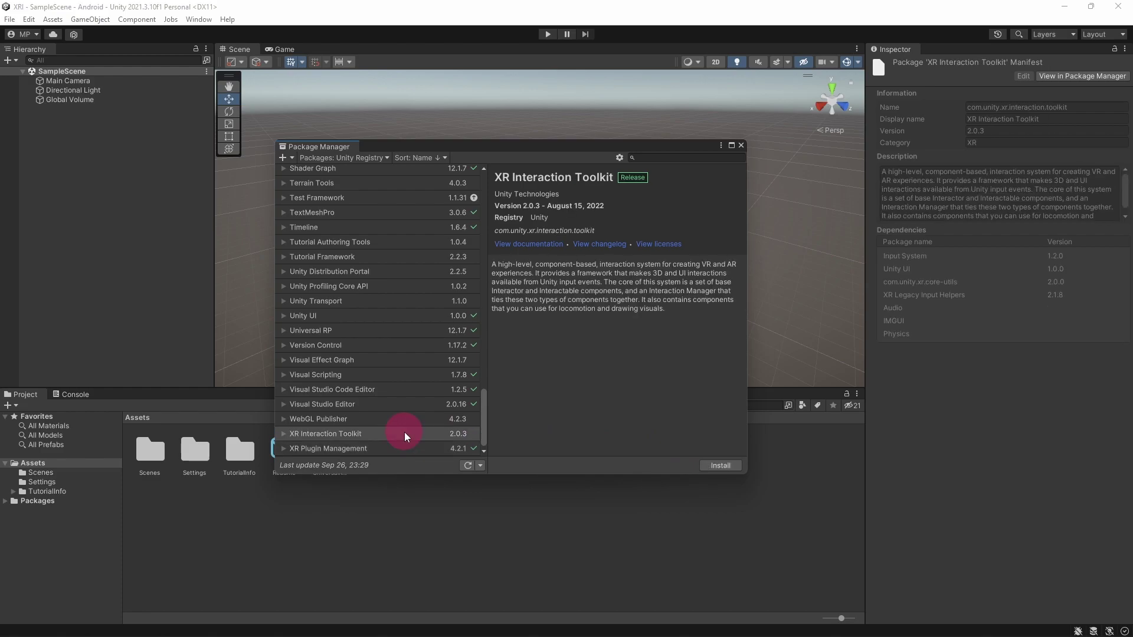
pyautogui.click(719, 466)
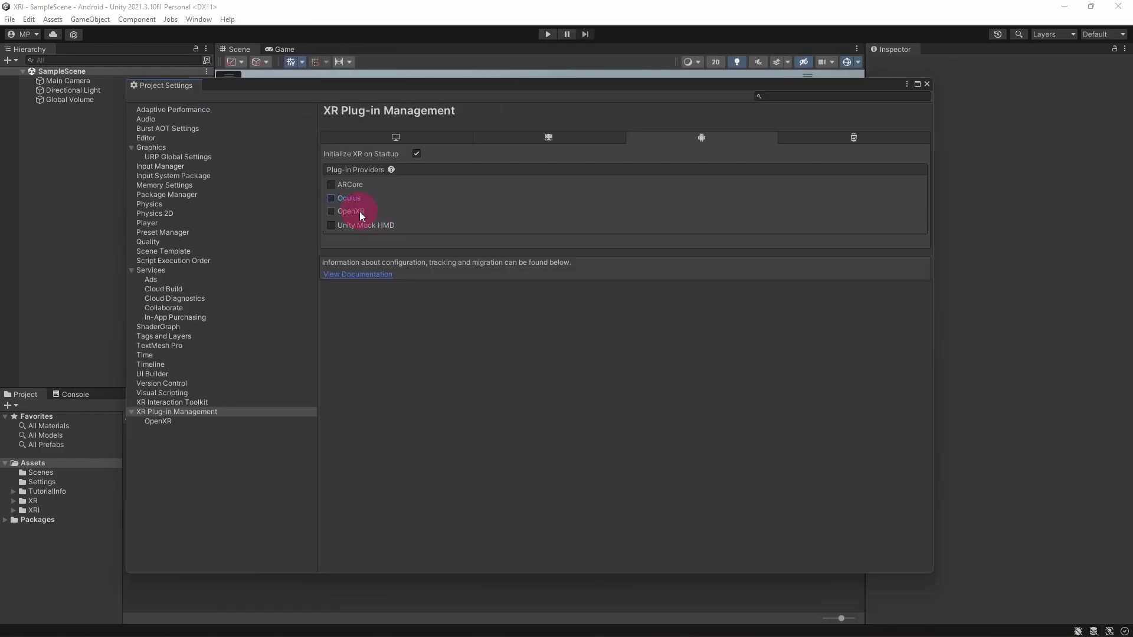
# - Enable OpenXR, disable anisotropic textures, and assign XRI Default Input Actions to the input action manager
pyautogui.click(360, 212)
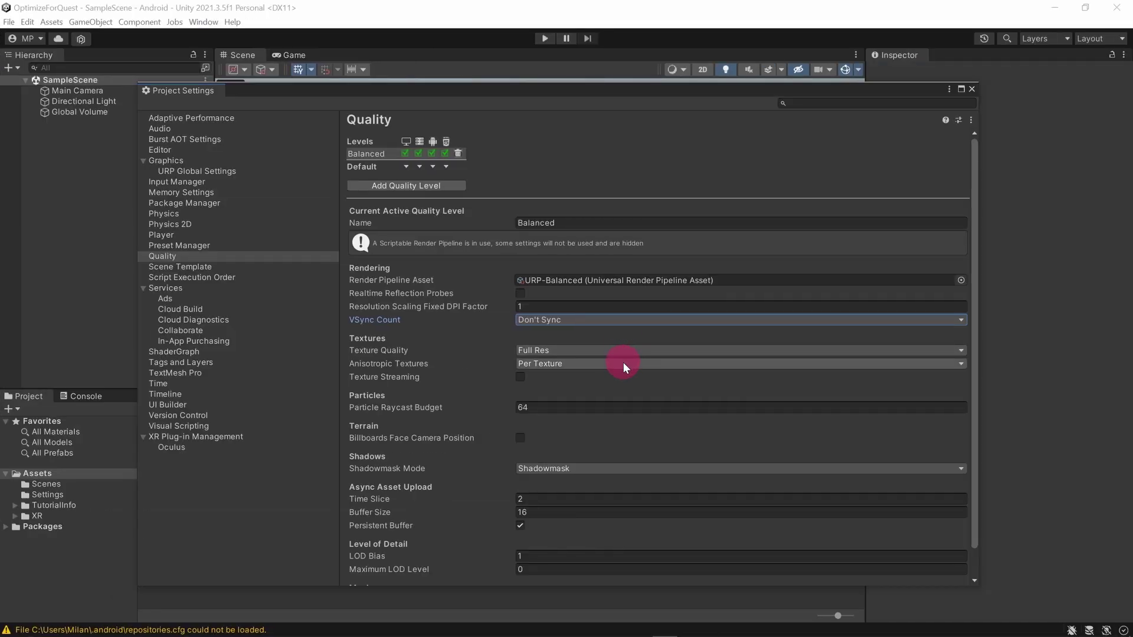
pyautogui.click(623, 362)
pyautogui.click(593, 378)
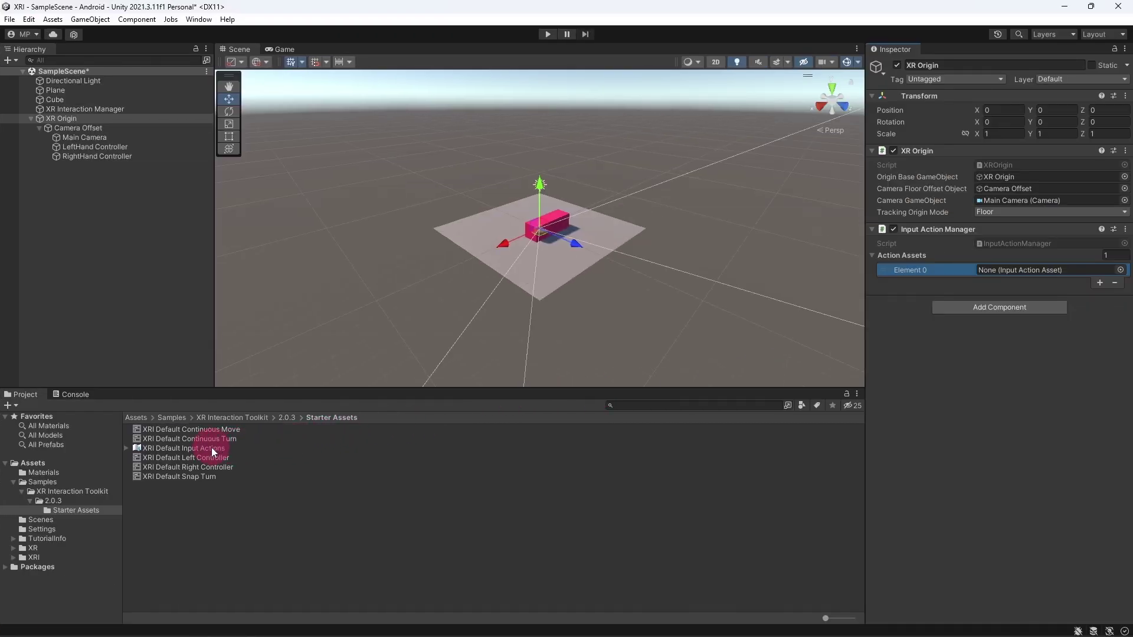
pyautogui.moveTo(212, 448); pyautogui.dragTo(1030, 269)
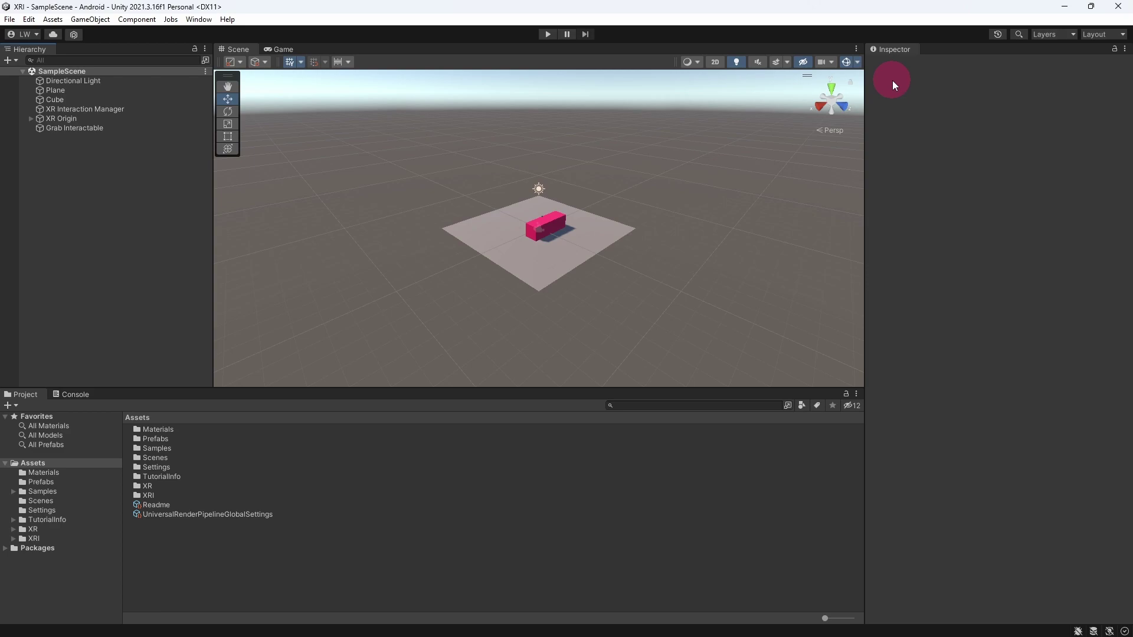
# - Shrink the Unity window and open the project's Packages folder in File Explorer
pyautogui.click(1091, 6)
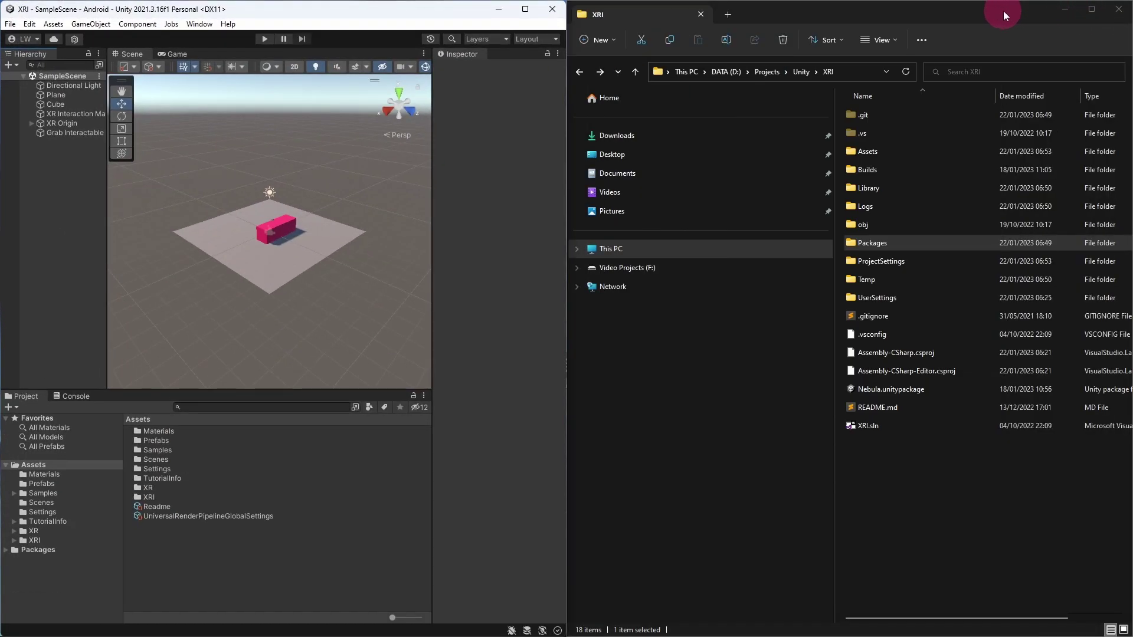
pyautogui.doubleClick(936, 243)
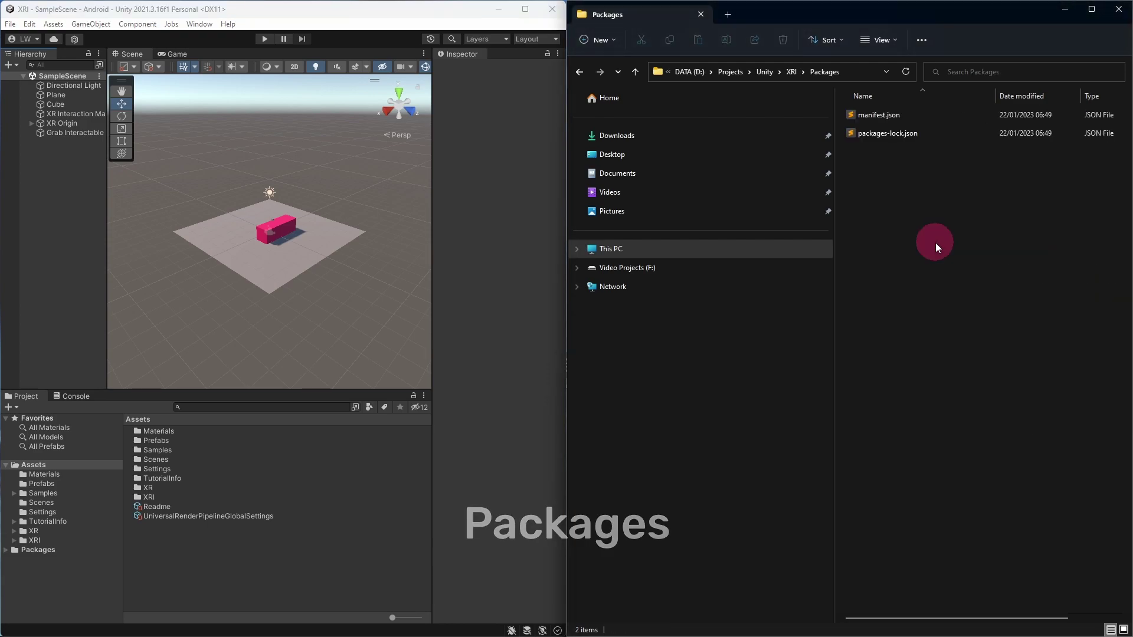
# - In manifest.json, change the com.unity.xr.openxr version from 1.5.3 to 1.6.0
pyautogui.doubleClick(950, 118)
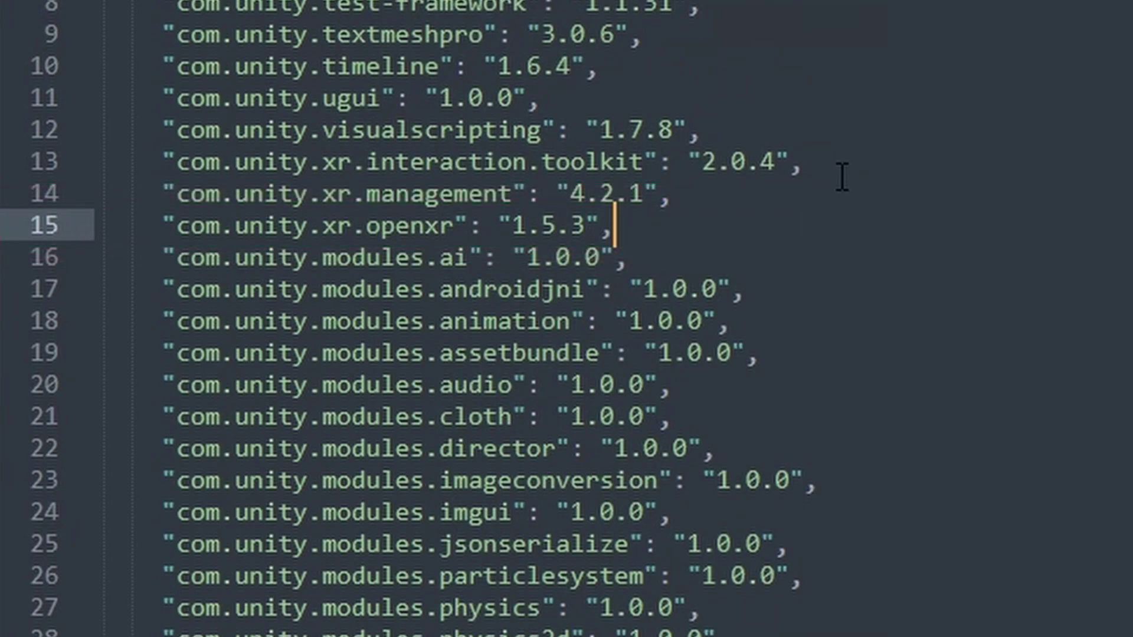
pyautogui.click(556, 225)
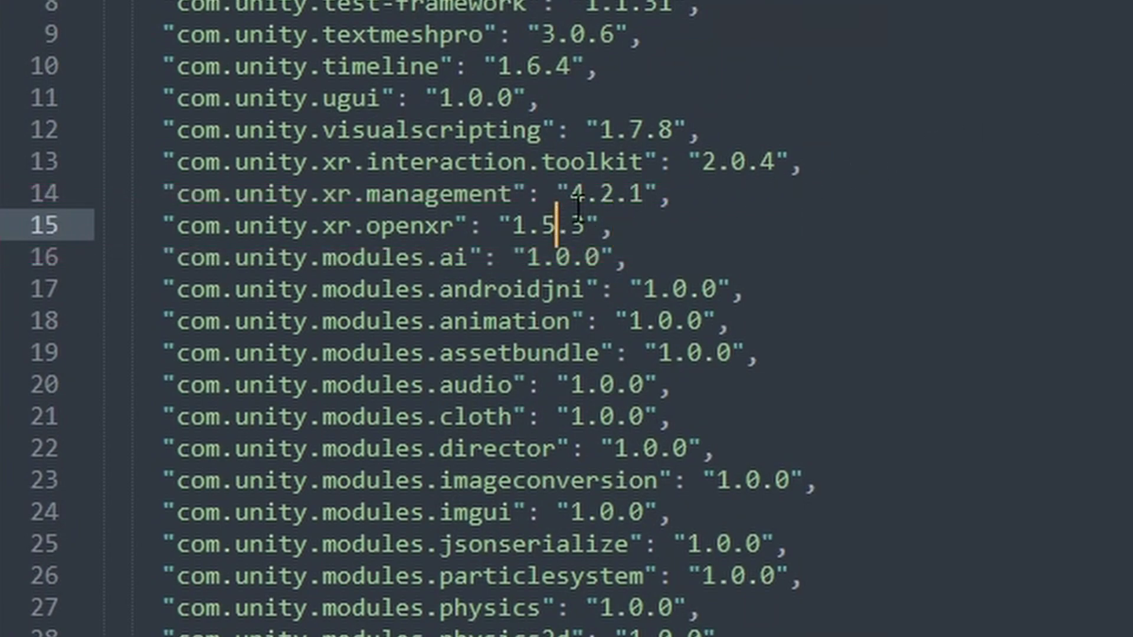
pyautogui.press('BackSpace')
pyautogui.write('6')
pyautogui.press('Right')
pyautogui.press('Right')
pyautogui.press('BackSpace')
pyautogui.write('0')
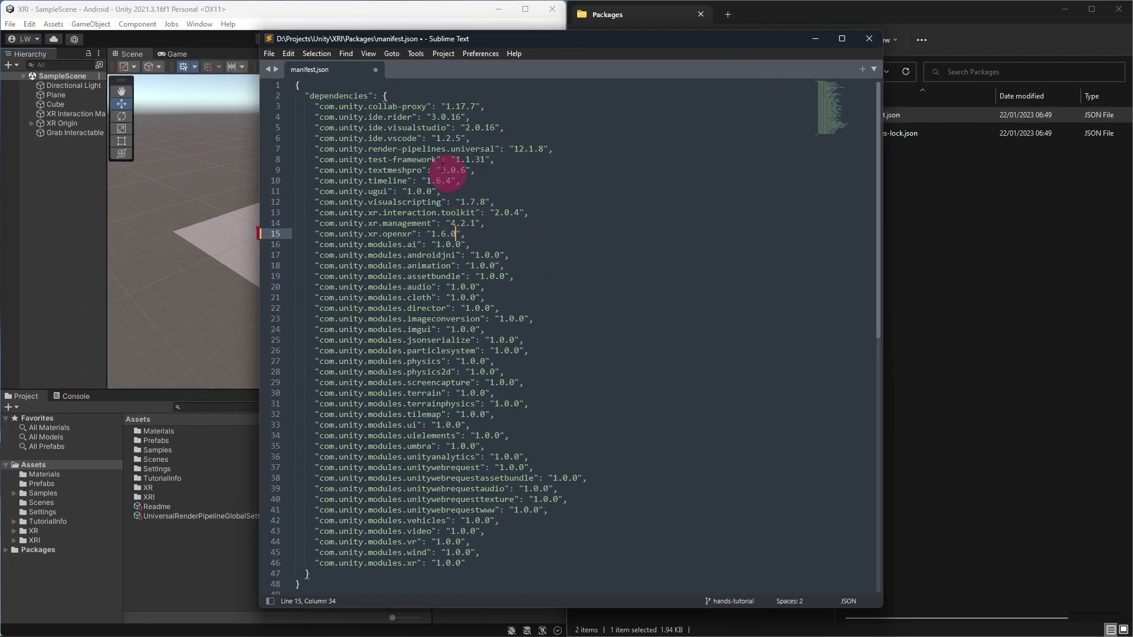
# - Save manifest.json and close Sublime Text
pyautogui.click(274, 53)
pyautogui.click(306, 145)
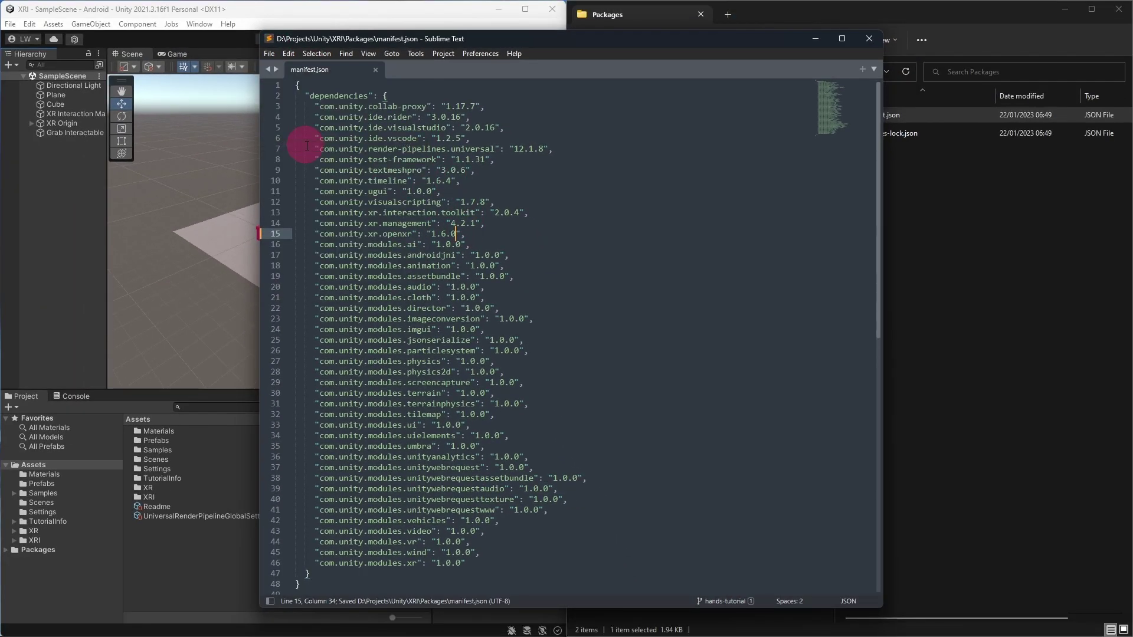
pyautogui.click(869, 39)
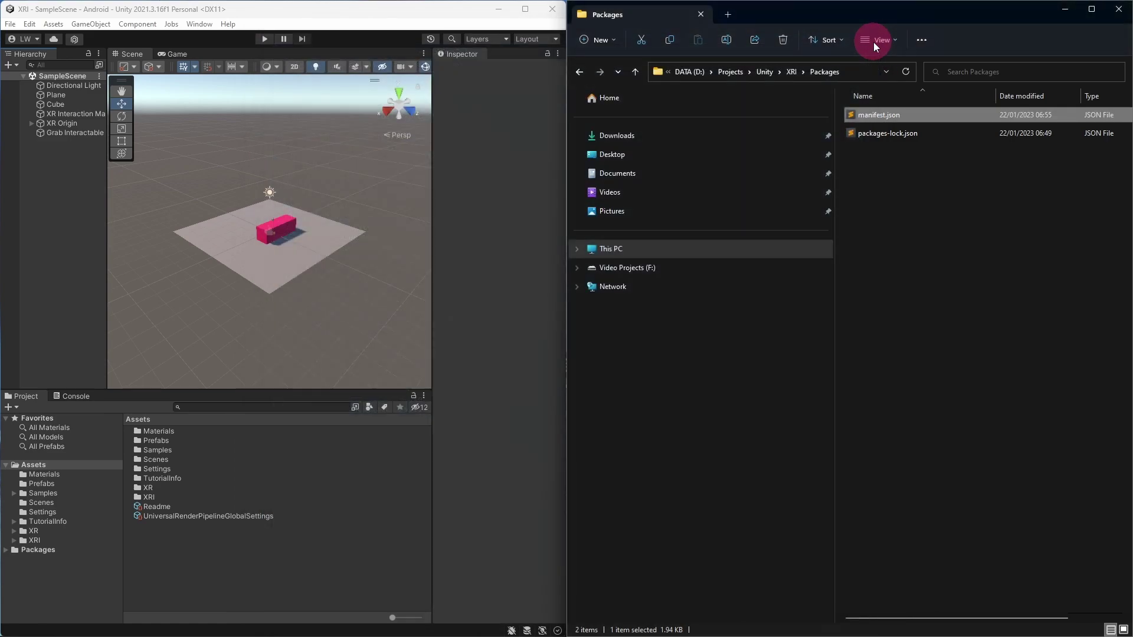
# - Return to Unity, apply Fix All in OpenXR Project Validation, and close the validation window
pyautogui.click(517, 8)
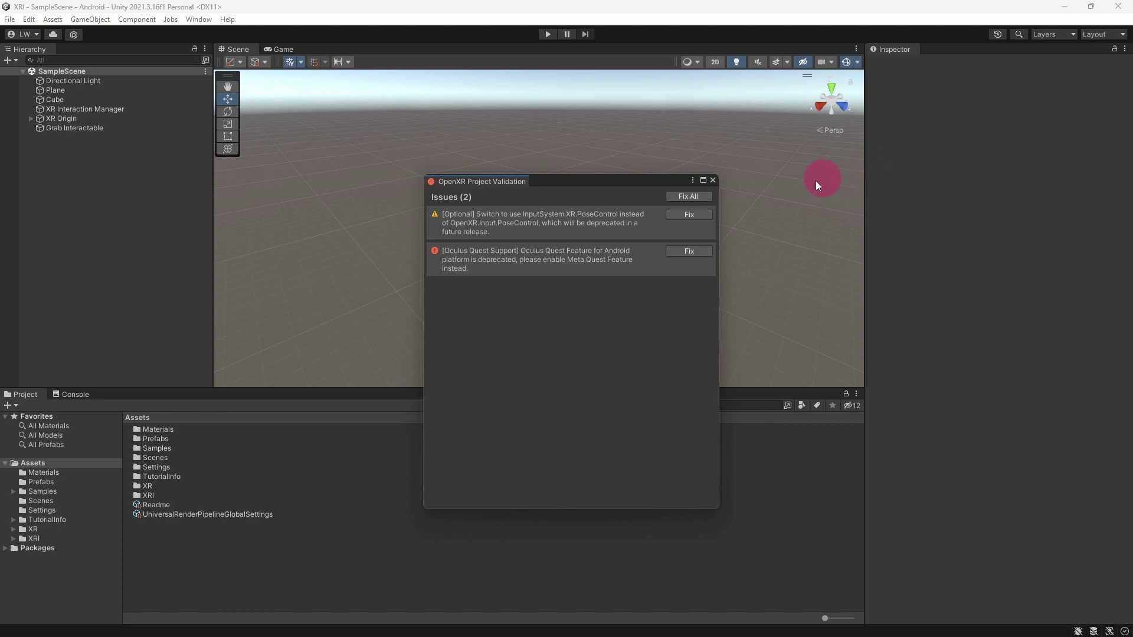
pyautogui.click(706, 196)
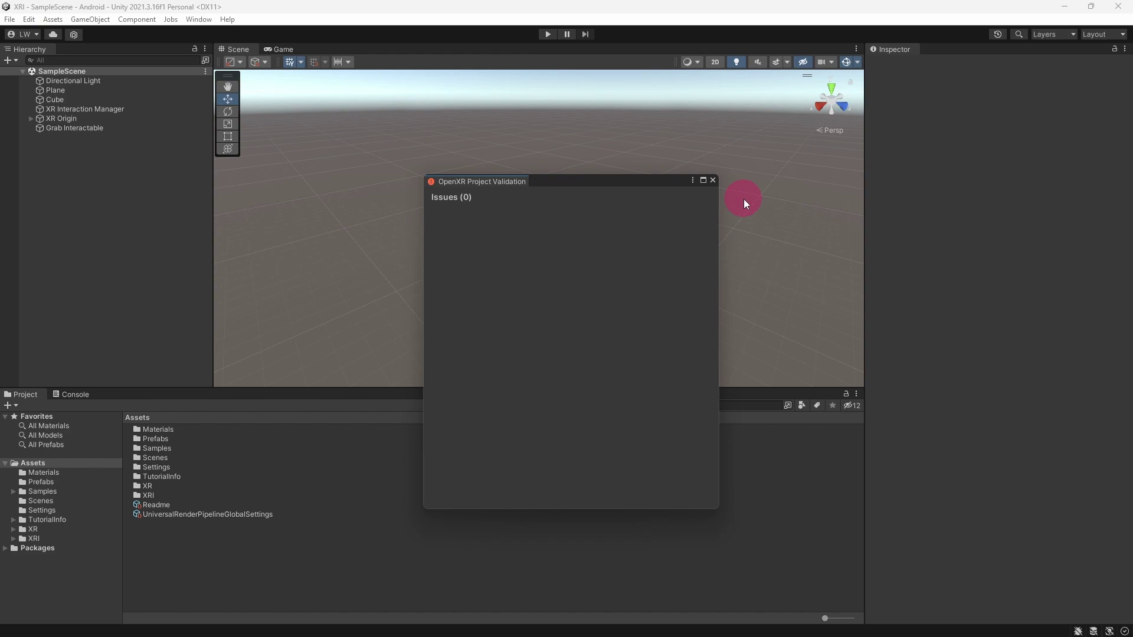
pyautogui.click(712, 181)
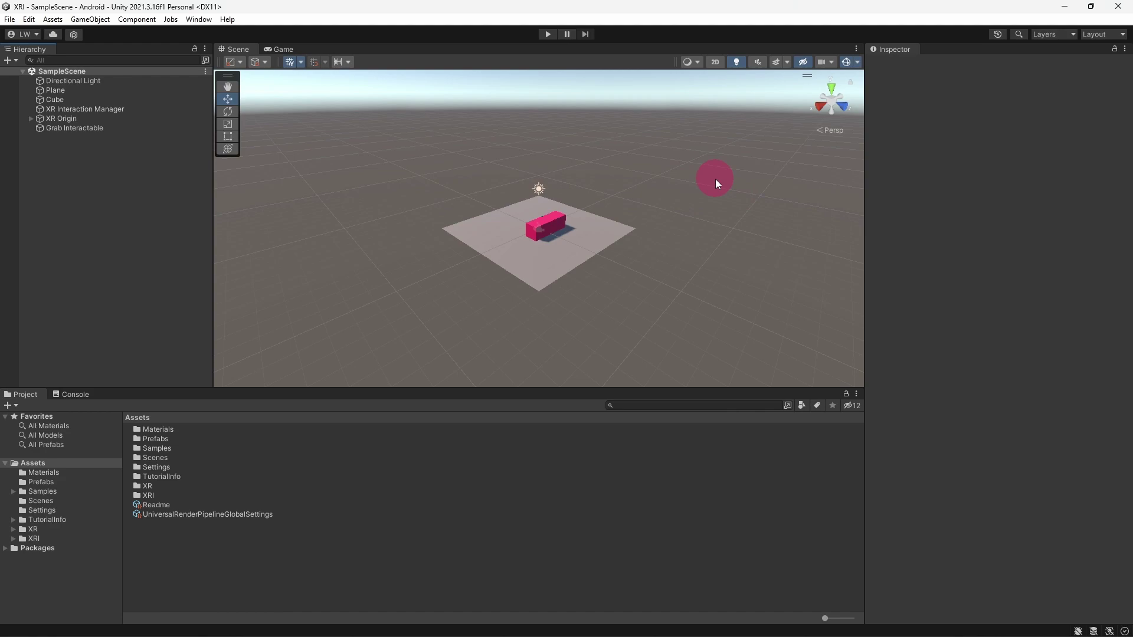
# - Open the Package Manager and enable pre-release packages in its Advanced Project Settings
pyautogui.click(207, 21)
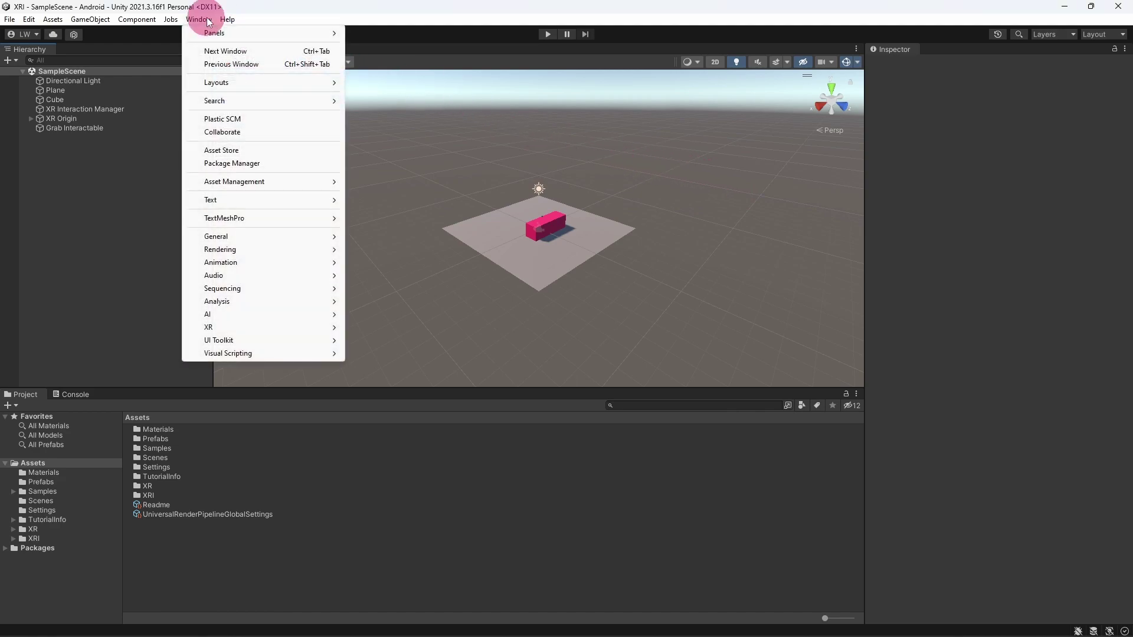
pyautogui.click(278, 165)
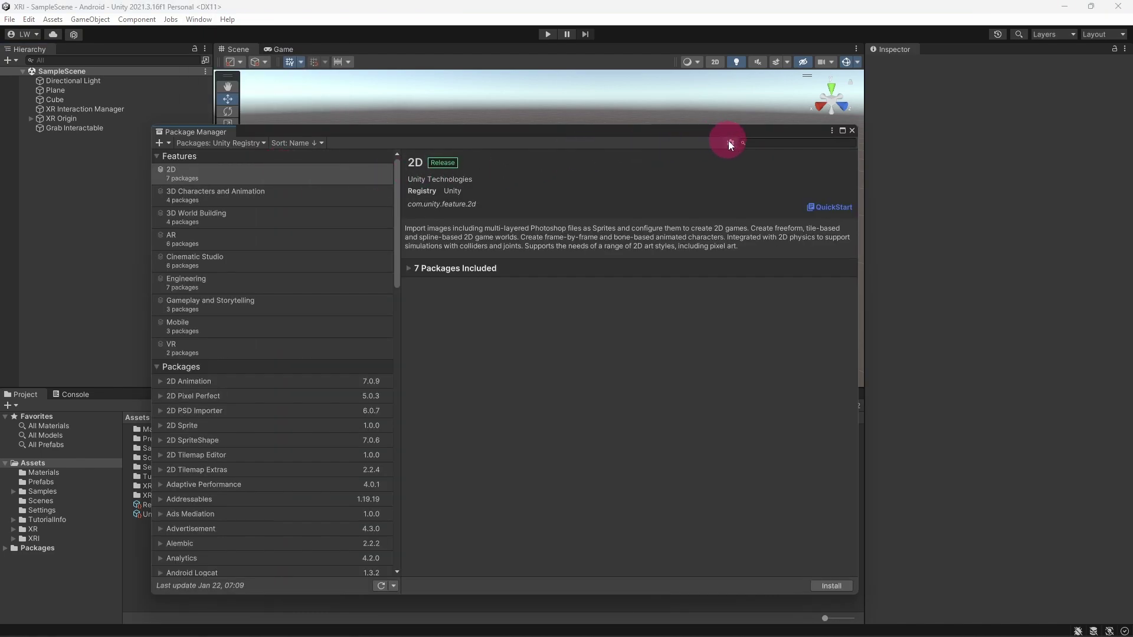
pyautogui.click(730, 143)
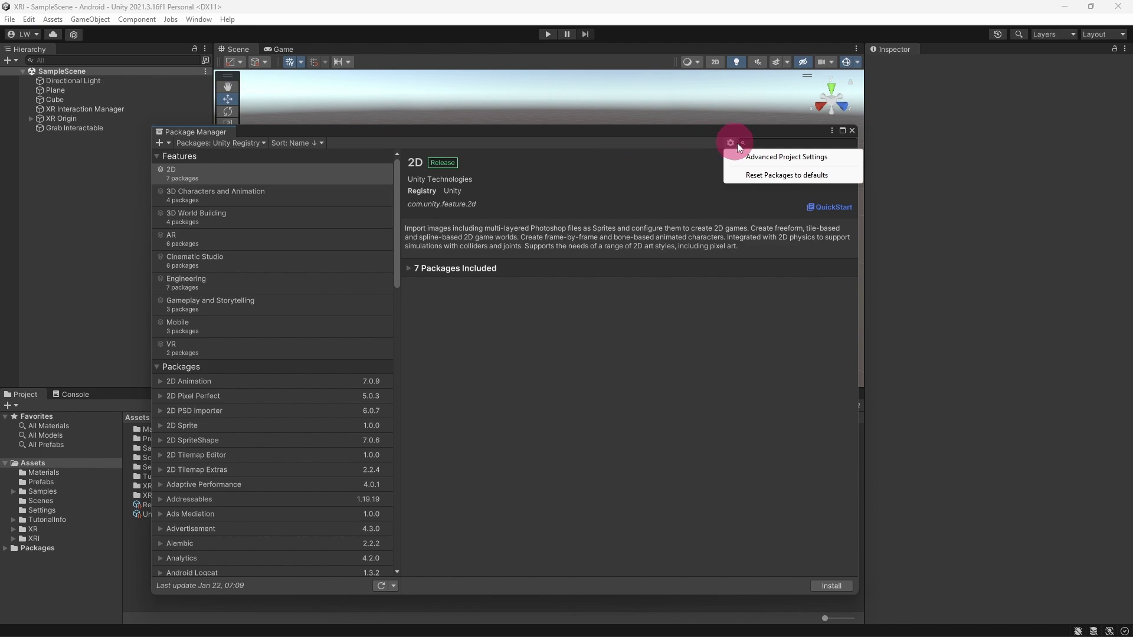
pyautogui.click(748, 157)
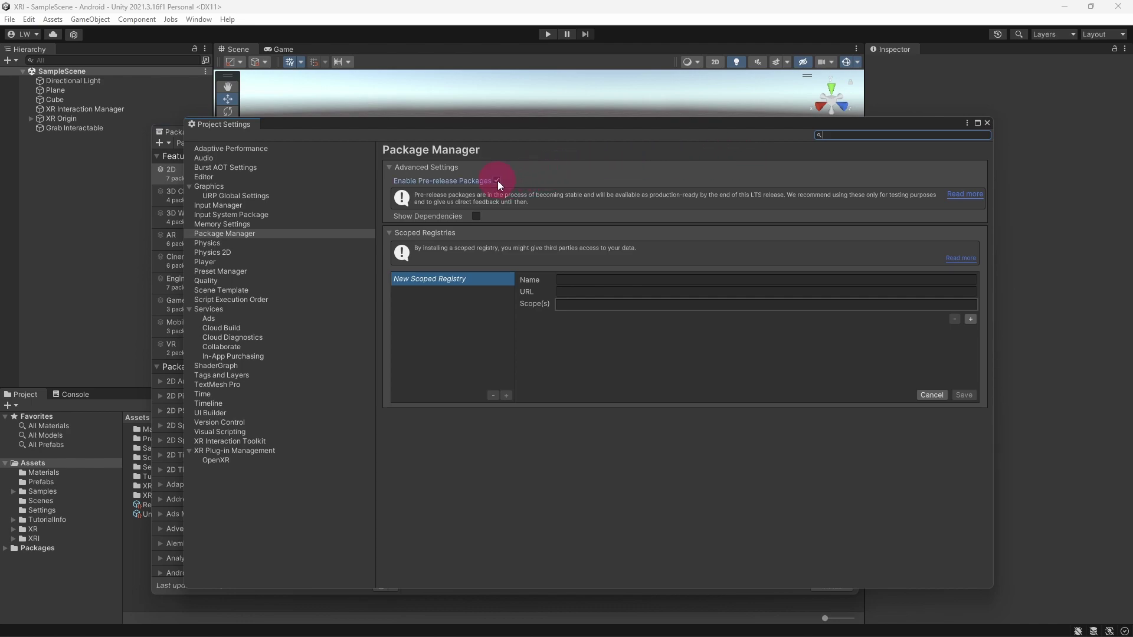
pyautogui.click(986, 123)
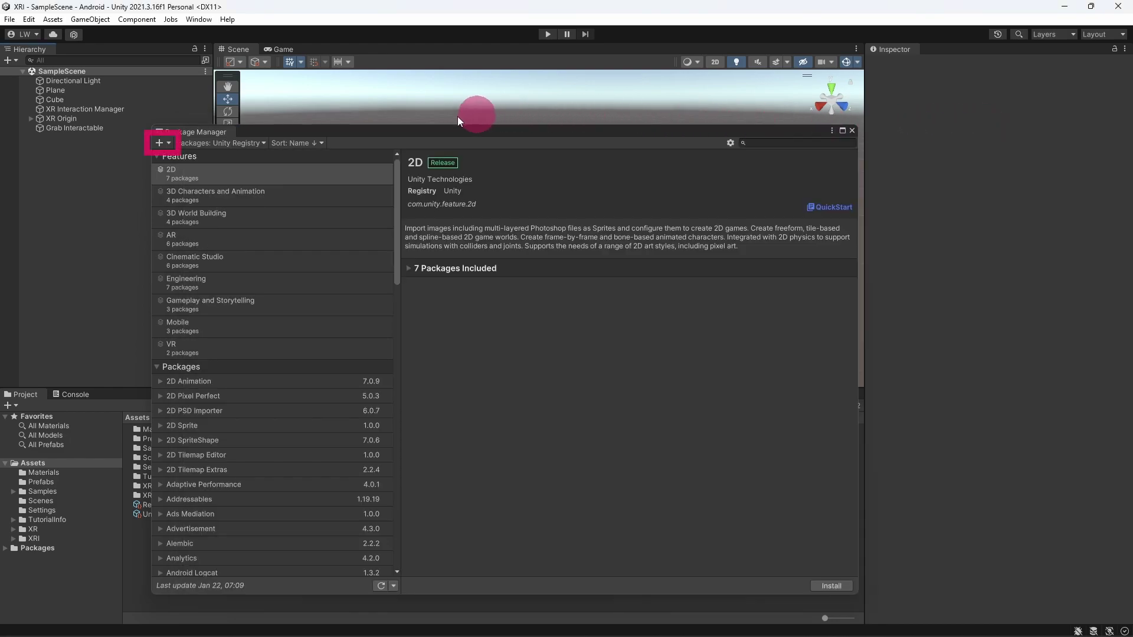
# - Add the package com.unity.xr.hands by name to install XR Hands 1.1.0-pre.2
pyautogui.click(170, 144)
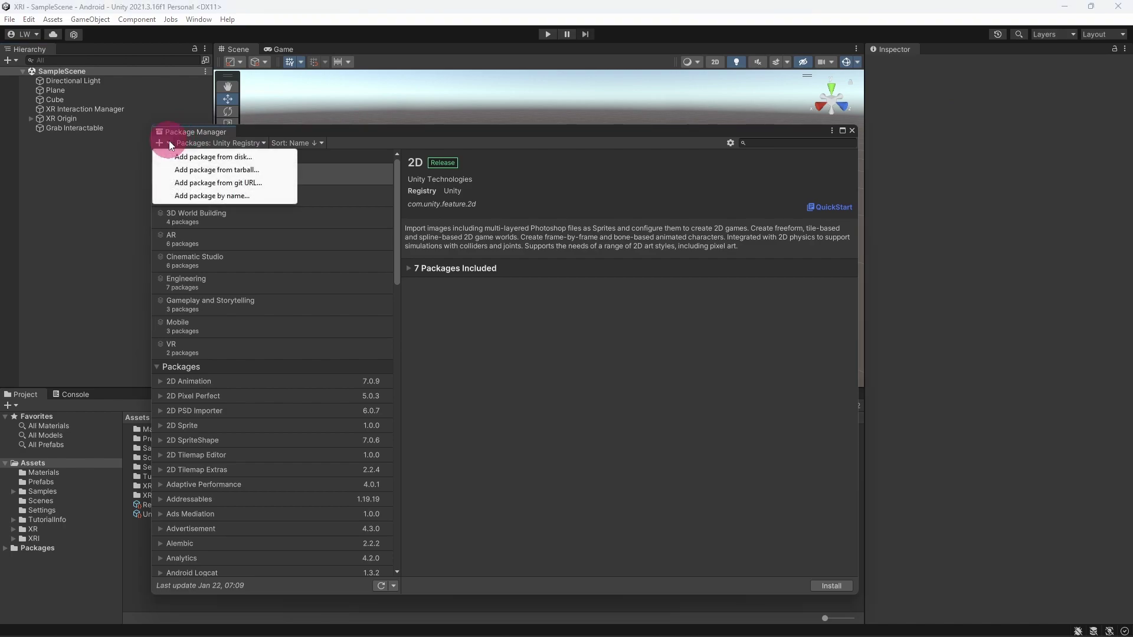
pyautogui.click(258, 196)
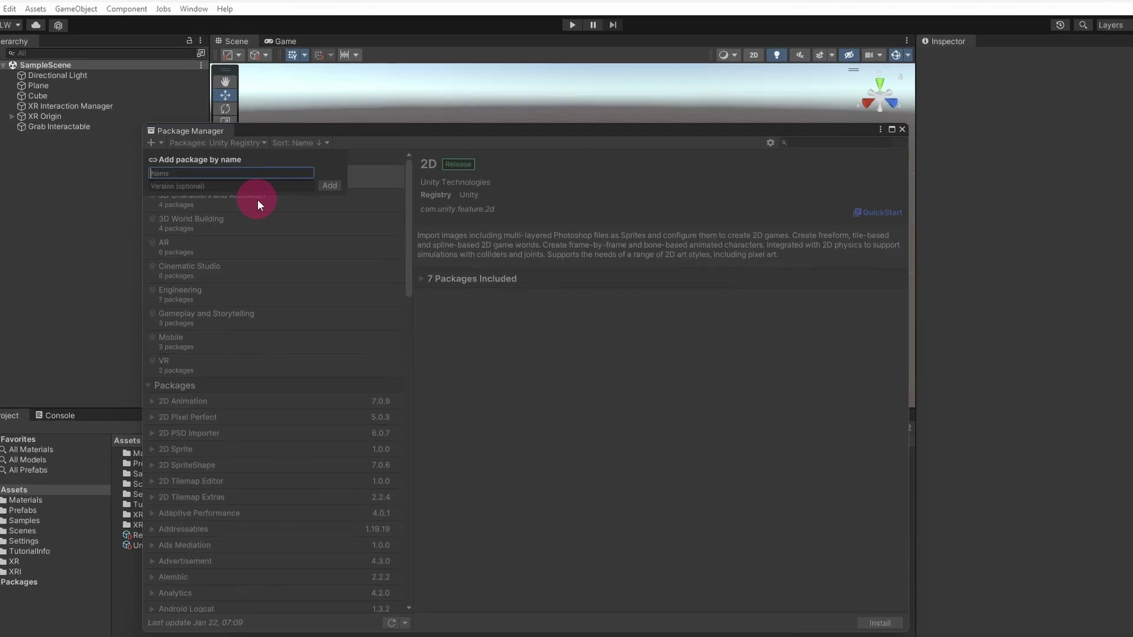
pyautogui.write('com.unity.')
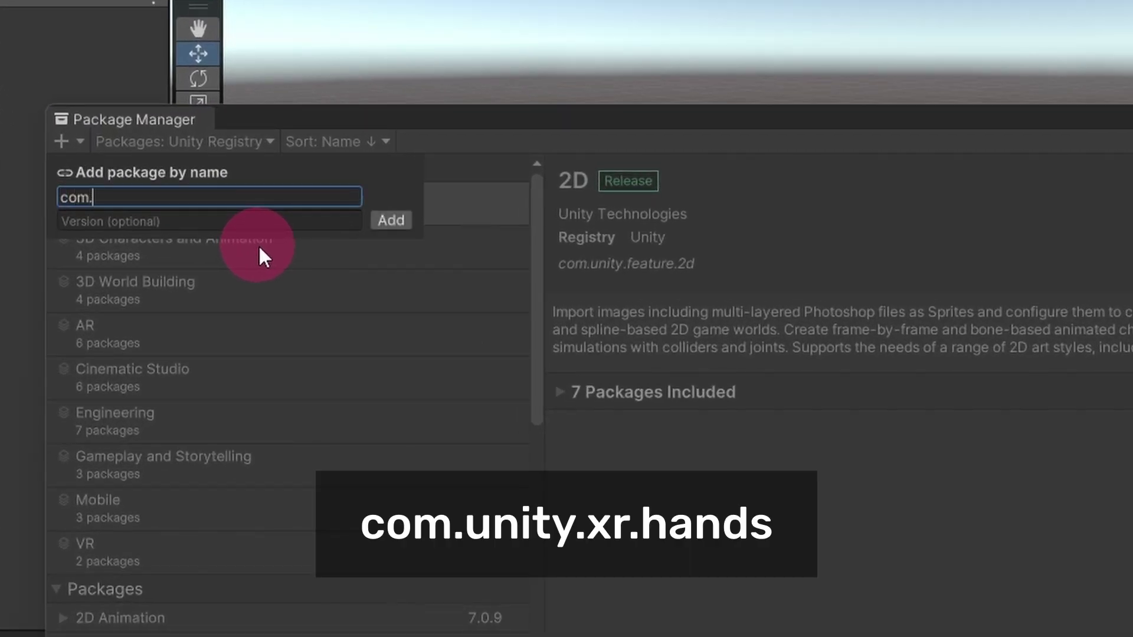
pyautogui.write('xr.hands')
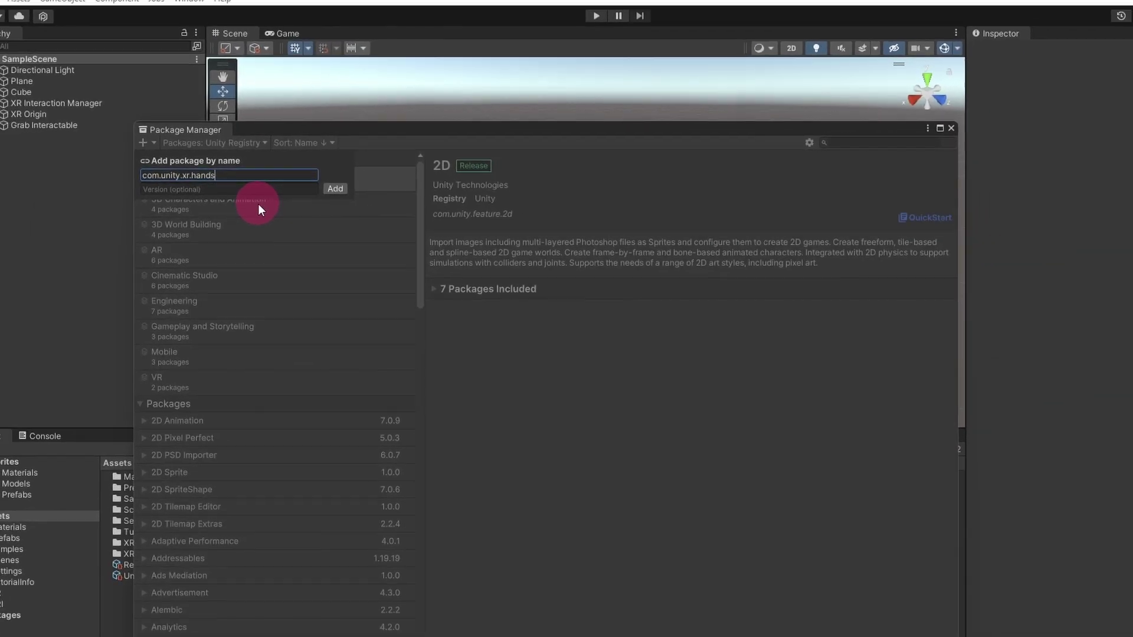
pyautogui.click(369, 207)
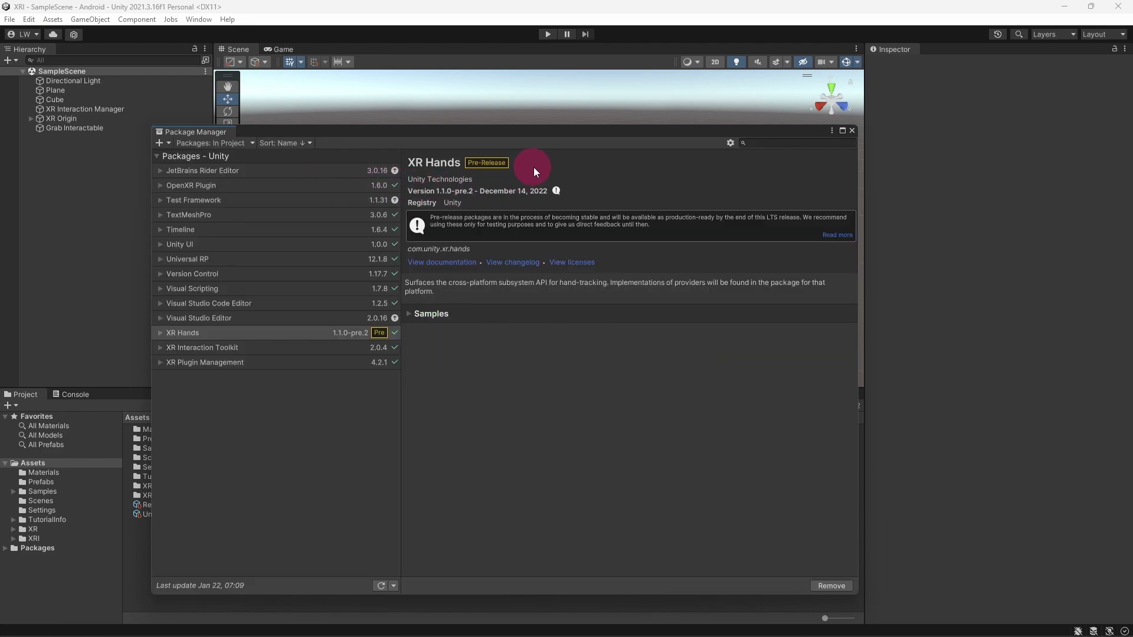
# - Import the HandVisualizer sample from the XR Hands samples and close the Package Manager
pyautogui.click(470, 314)
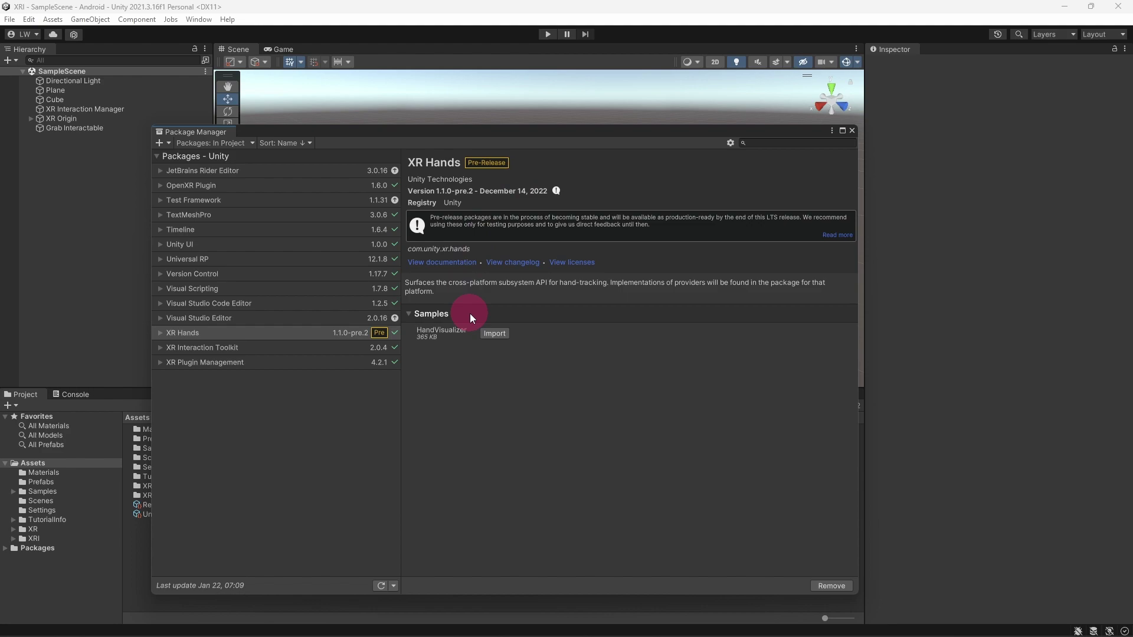
pyautogui.click(498, 334)
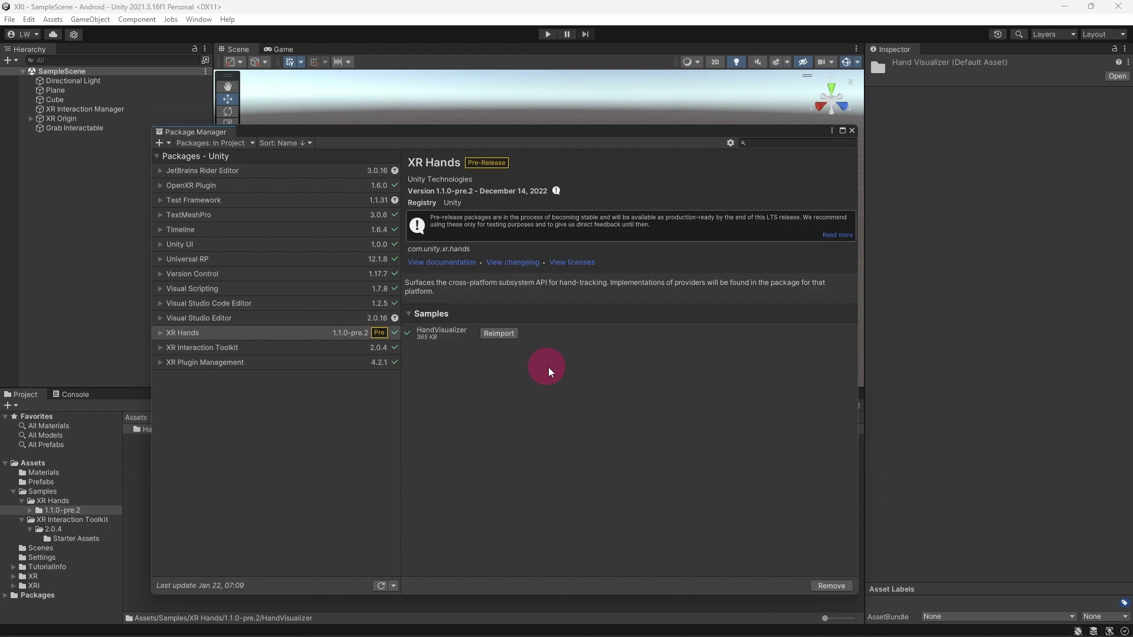
pyautogui.click(853, 131)
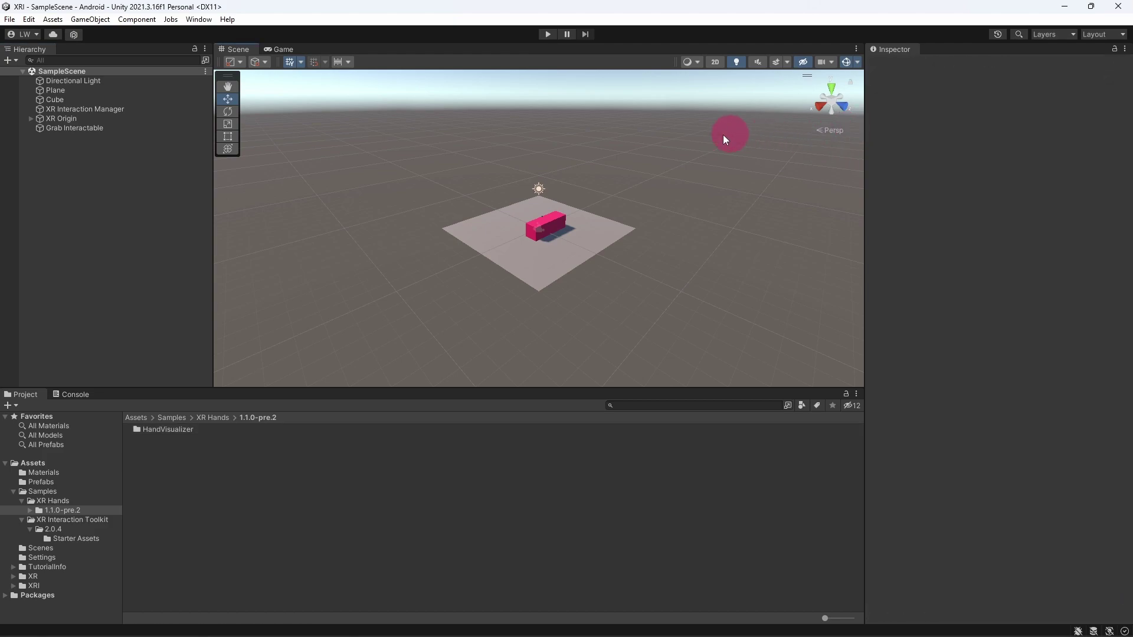
# - In Project Settings' OpenXR page for Android, enable the Hand Tracking Subsystem feature
pyautogui.click(30, 20)
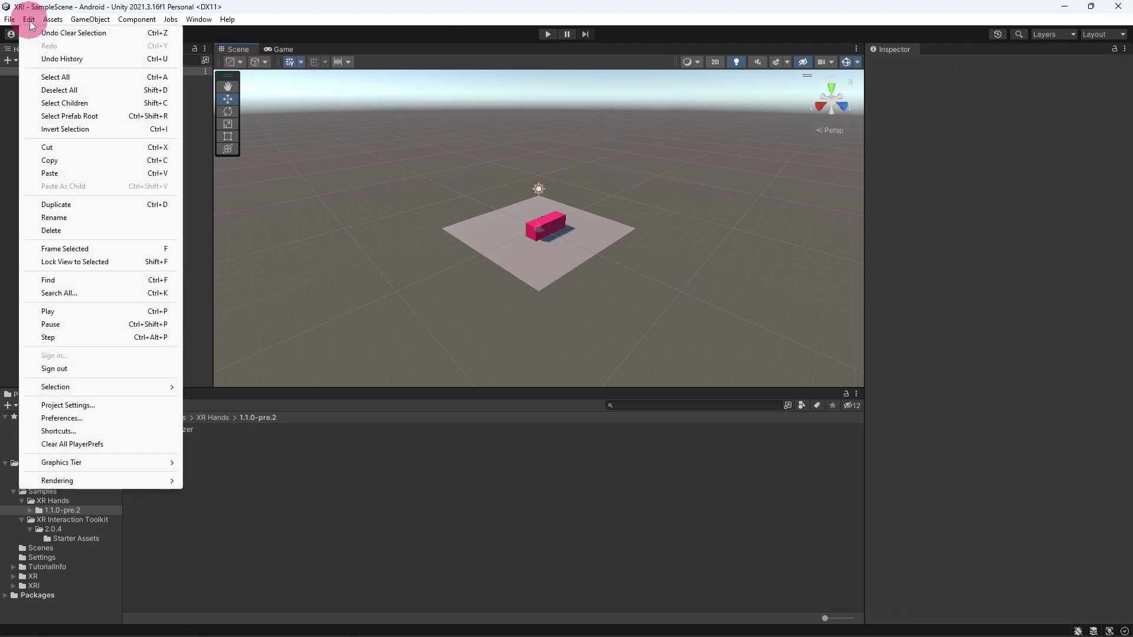
pyautogui.click(68, 406)
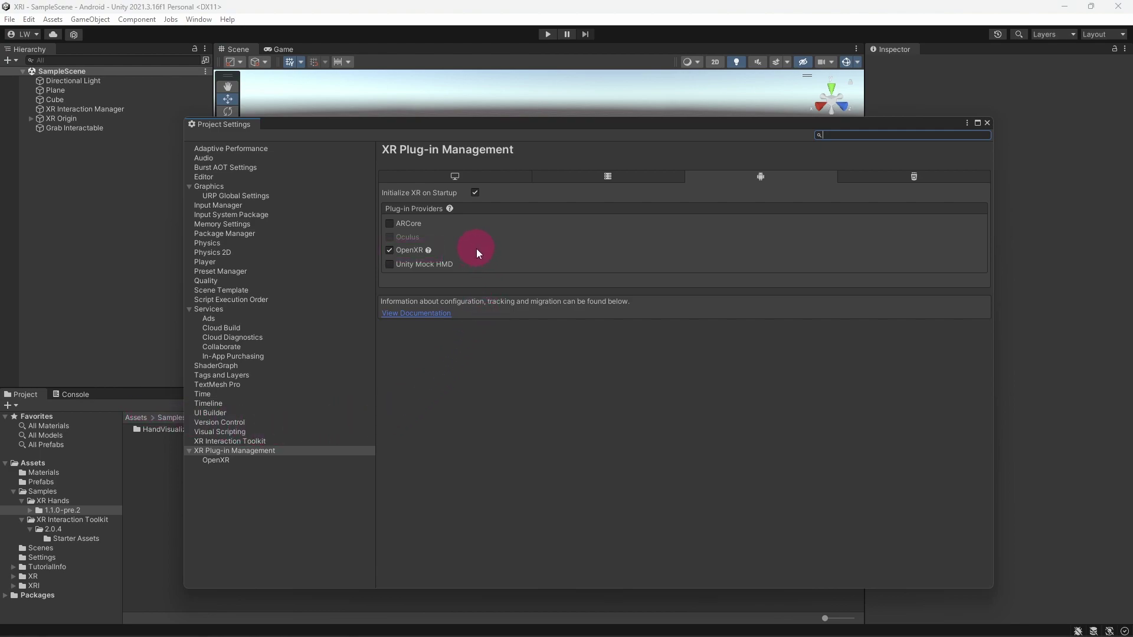
pyautogui.click(293, 461)
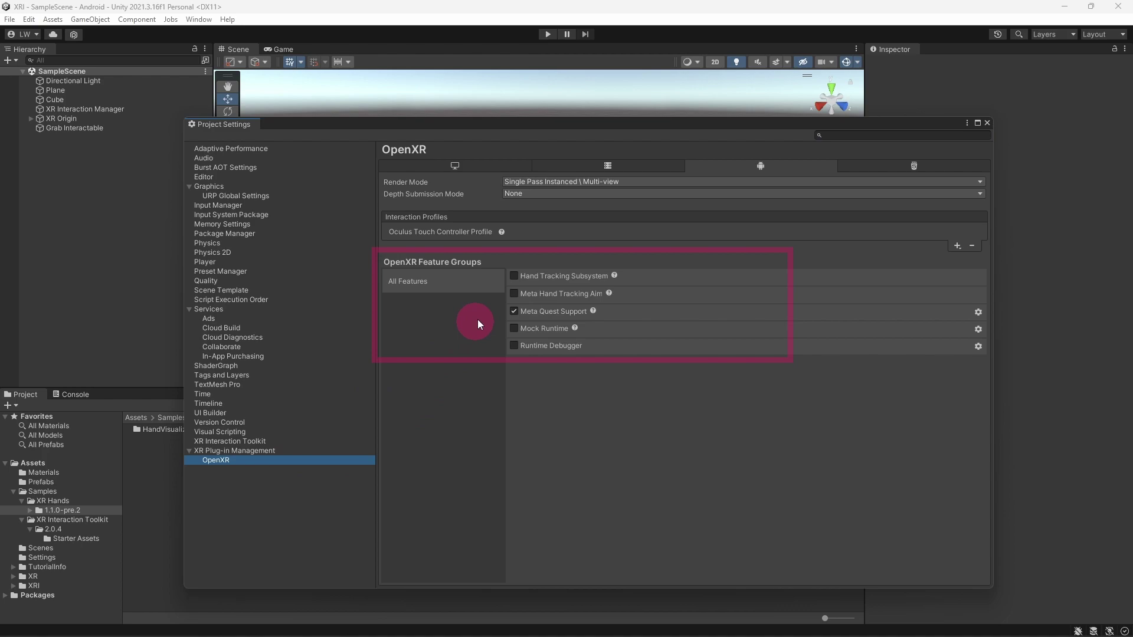
pyautogui.click(514, 276)
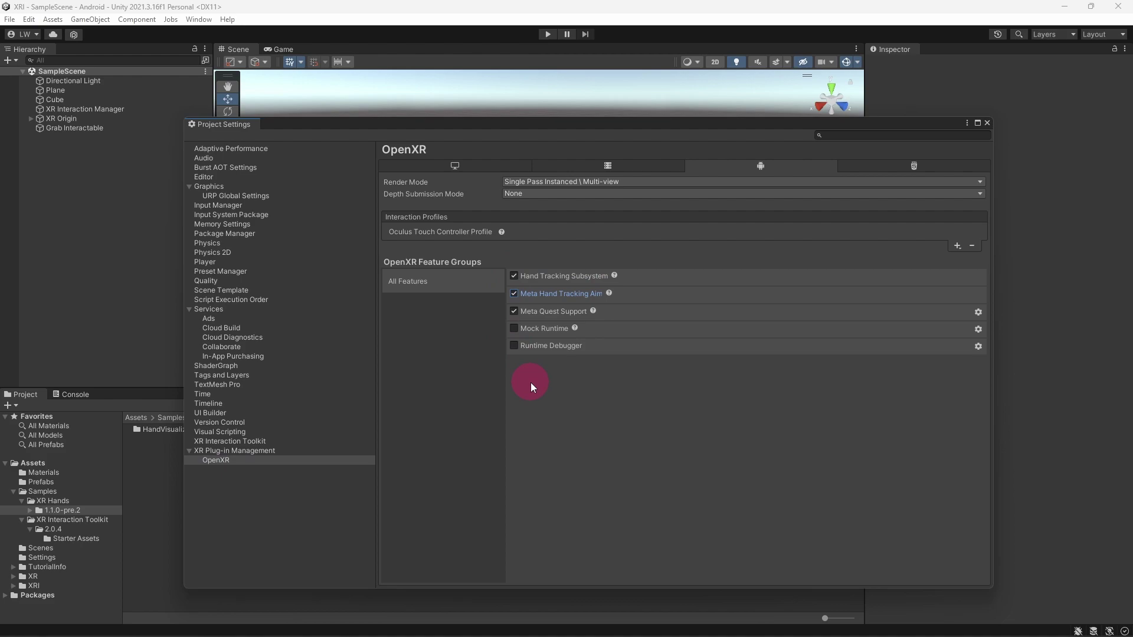
# - Remove Grab Interactable and the LeftHand and RightHand Controllers from XR Origin, then save the scene
pyautogui.click(986, 125)
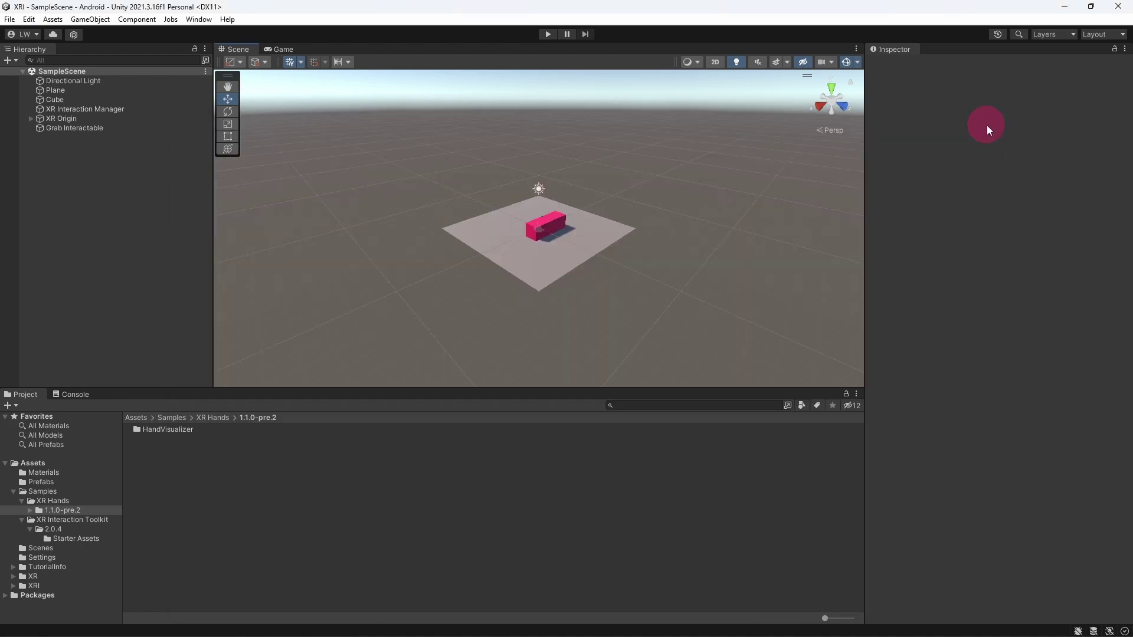
pyautogui.hotkey('ctrl', 'z')
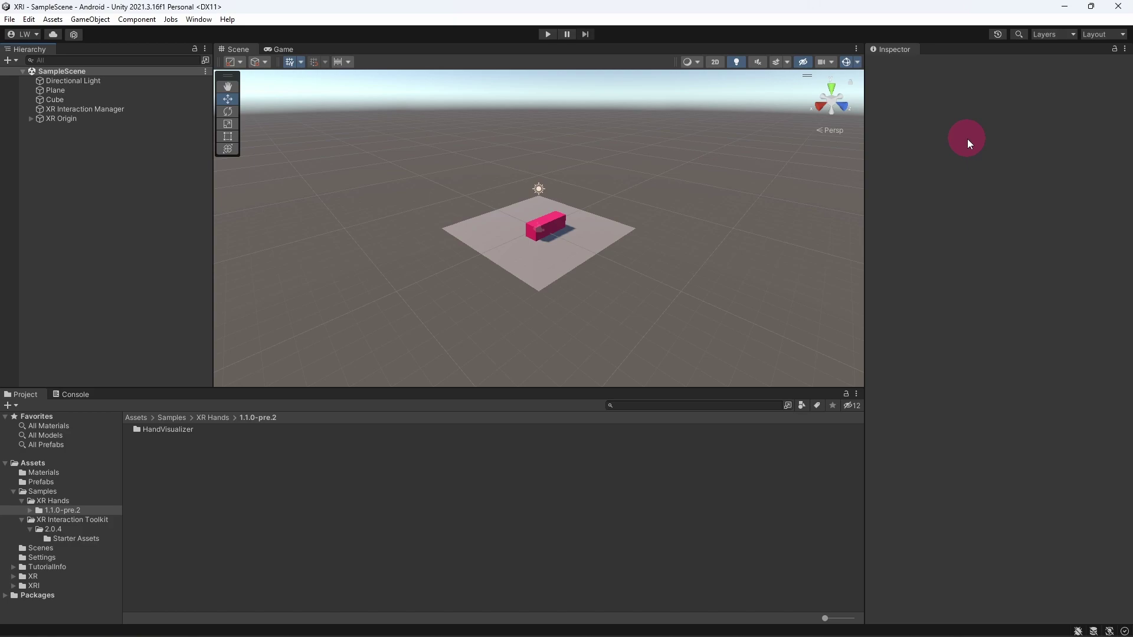
pyautogui.click(31, 119)
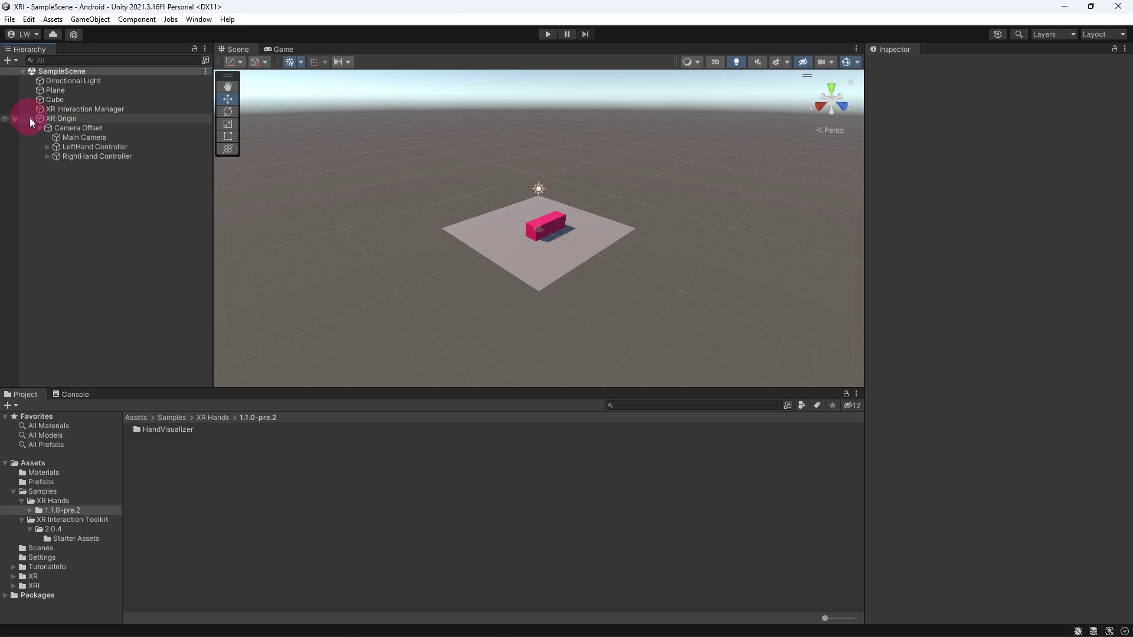
pyautogui.click(156, 148)
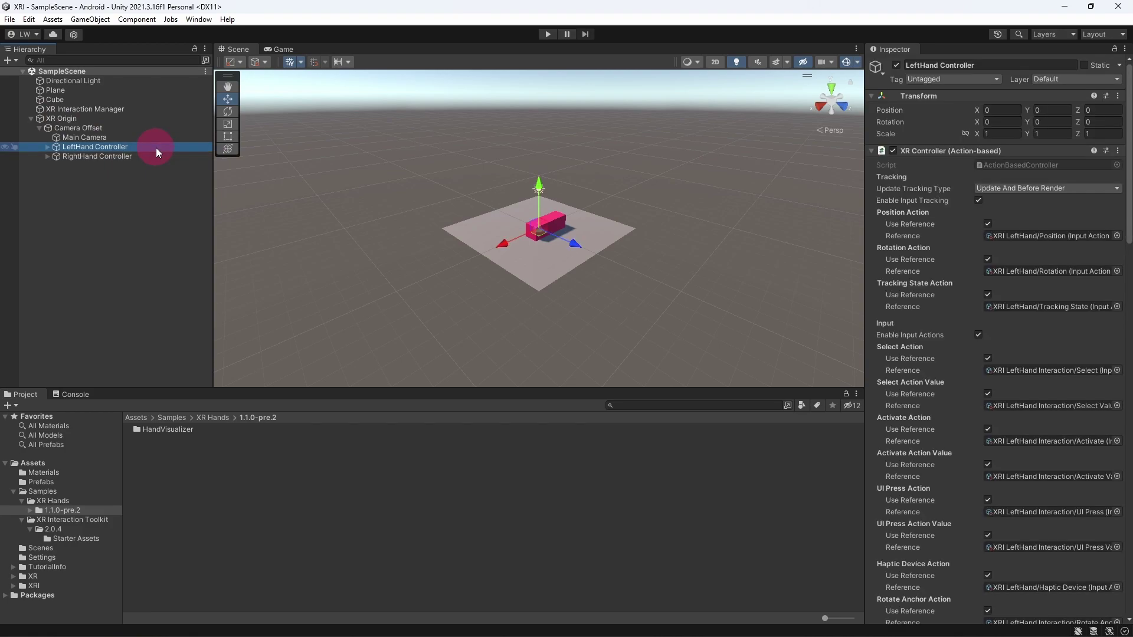
pyautogui.press('Delete')
pyautogui.click(156, 148)
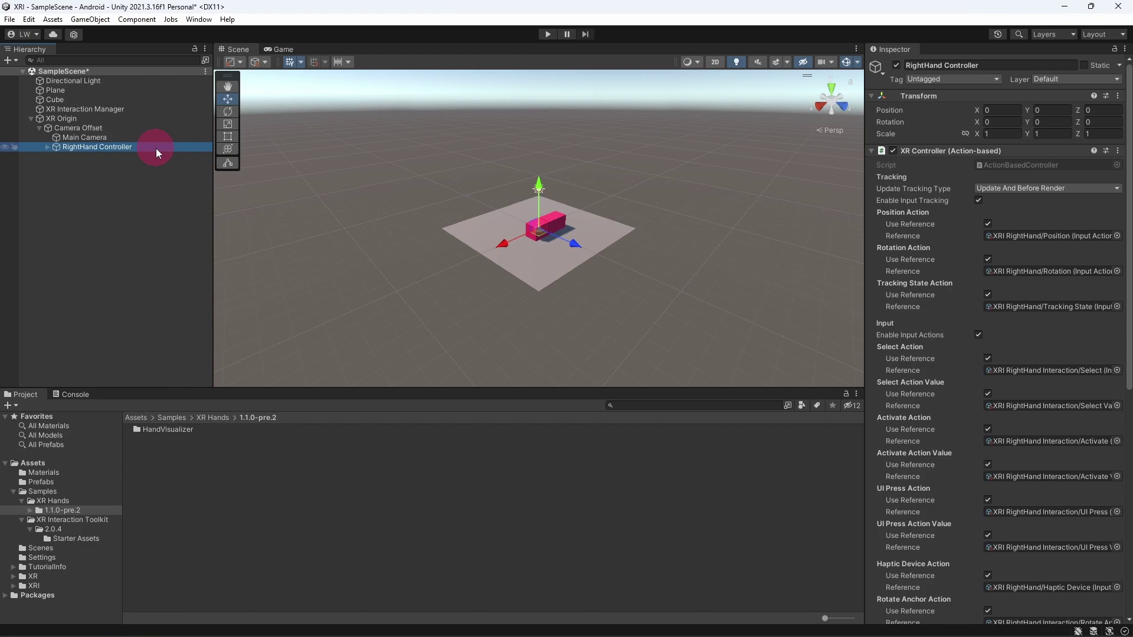
pyautogui.press('Delete')
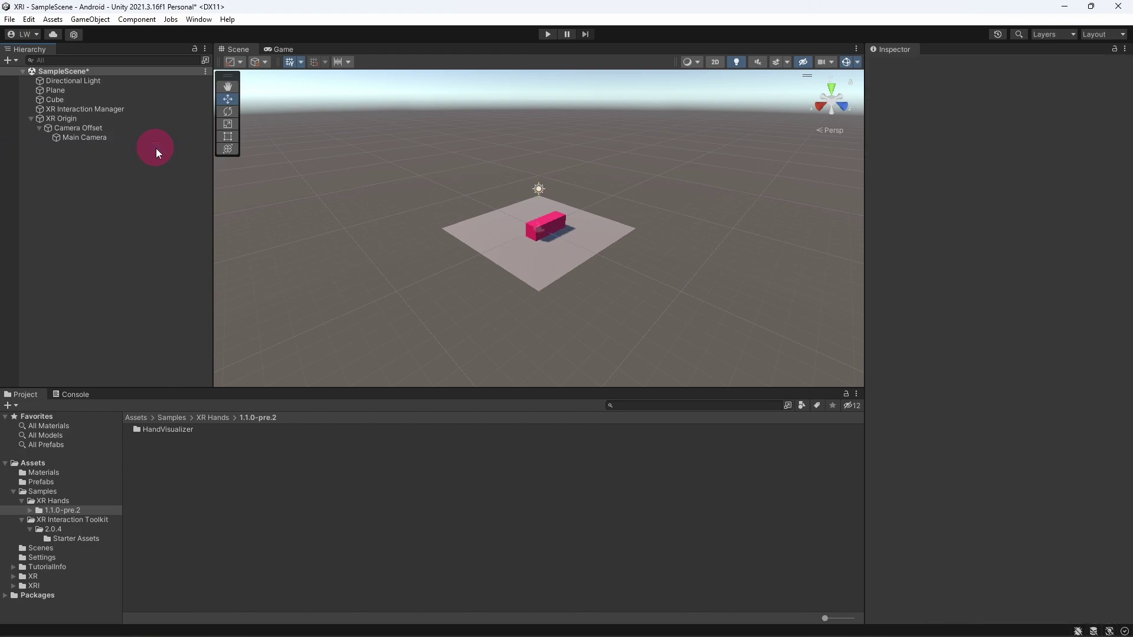
pyautogui.hotkey('ctrl', 's')
# - Create an empty child of Camera Offset and name it HandVisualizer
pyautogui.click(129, 127)
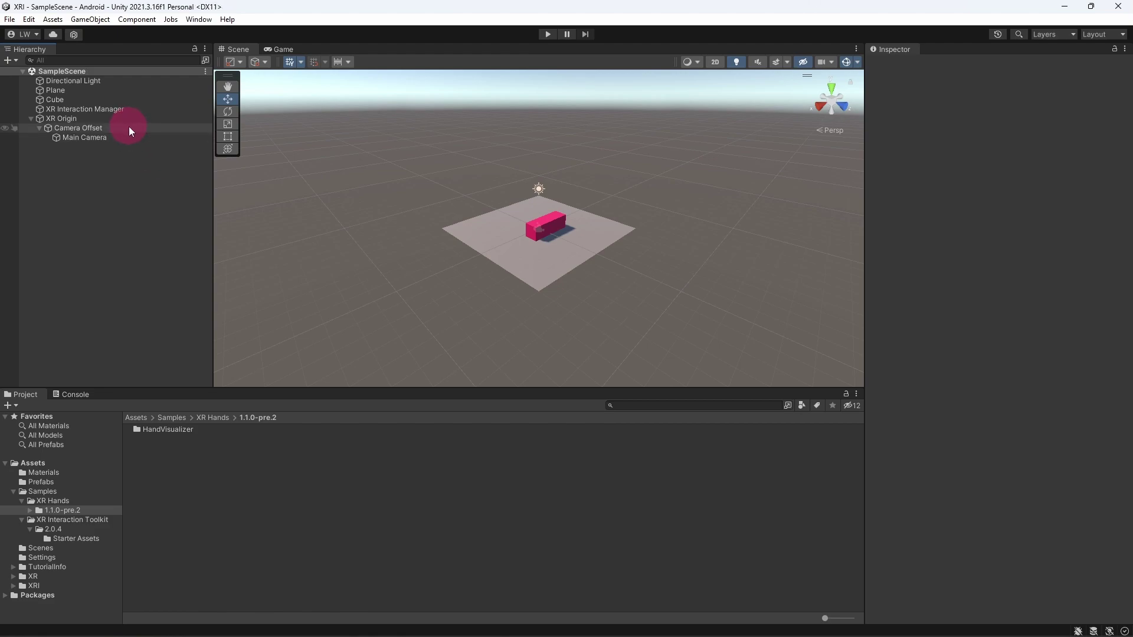
pyautogui.rightClick(129, 131)
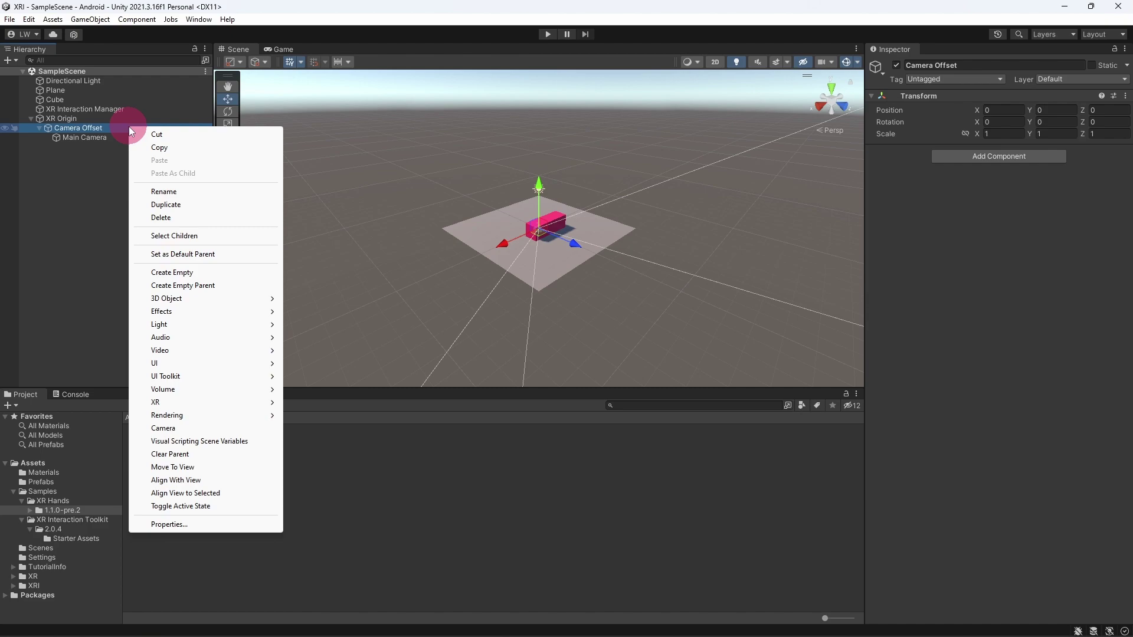
pyautogui.click(180, 272)
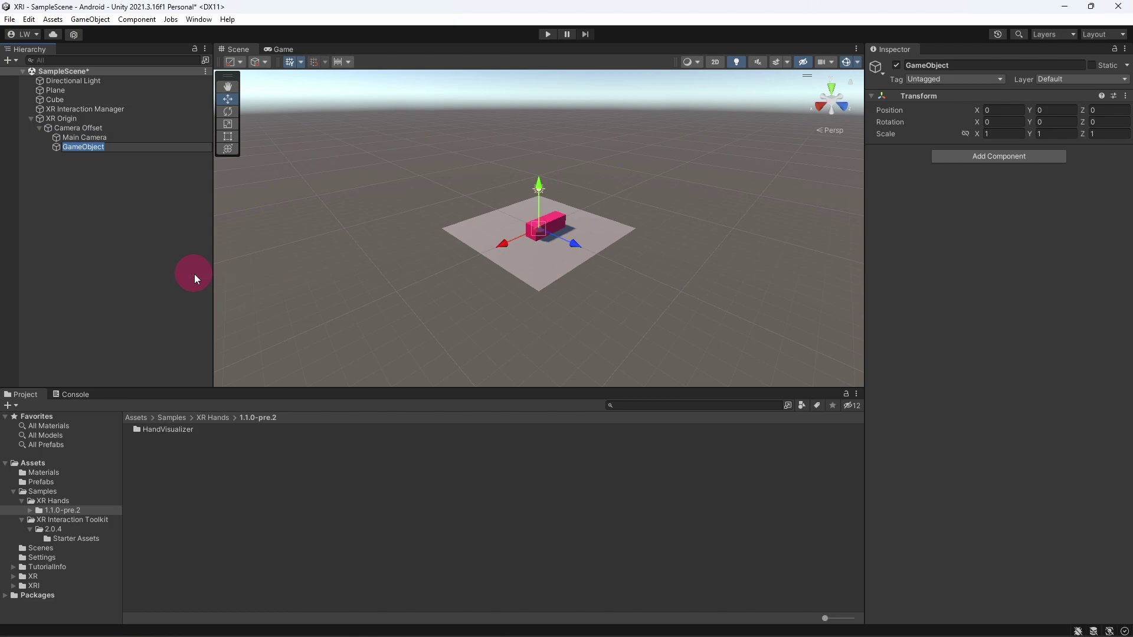
pyautogui.write('HandVisualizer')
pyautogui.press('Return')
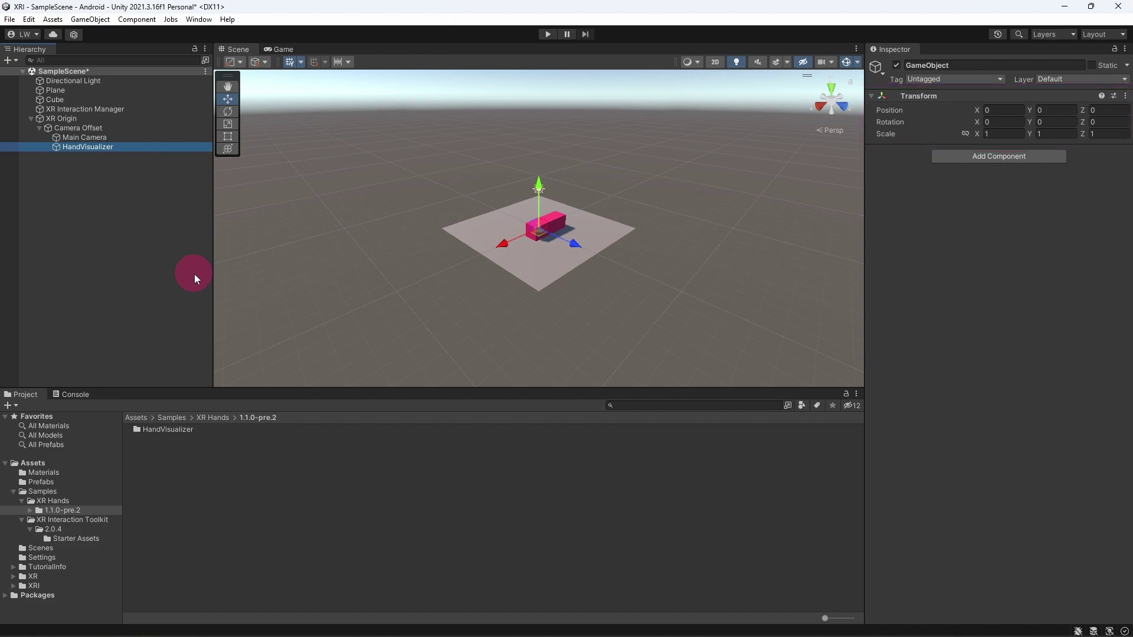
# - Add the HandVisualizer script from the XR Hands 1.1.0-pre.2 sample's Scripts folder to HandVisualizer
pyautogui.doubleClick(31, 510)
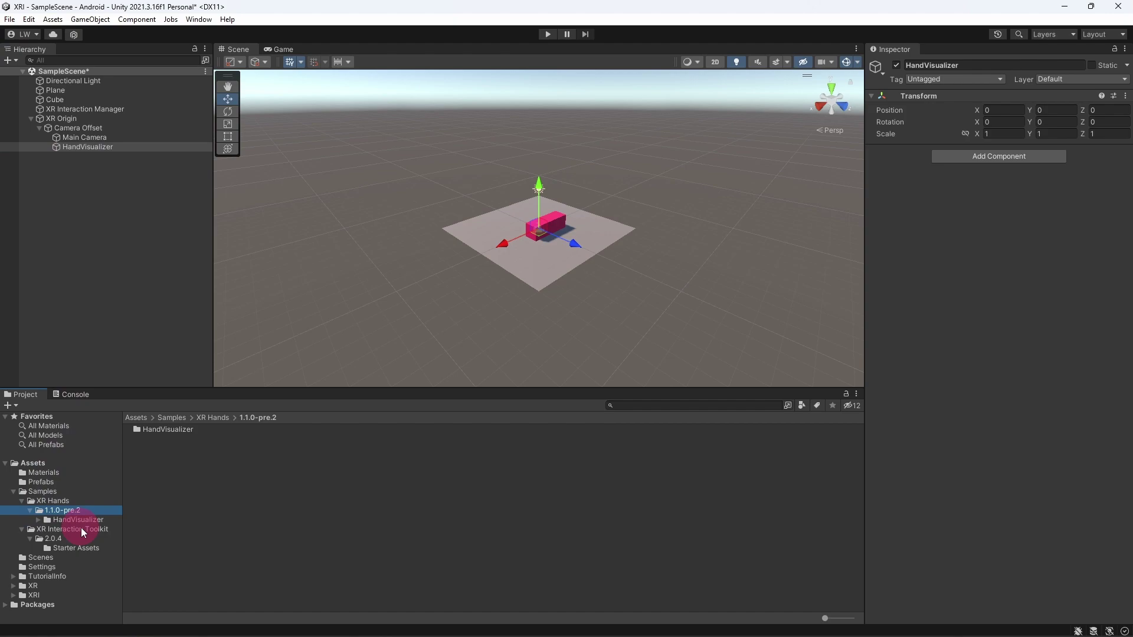
pyautogui.click(40, 520)
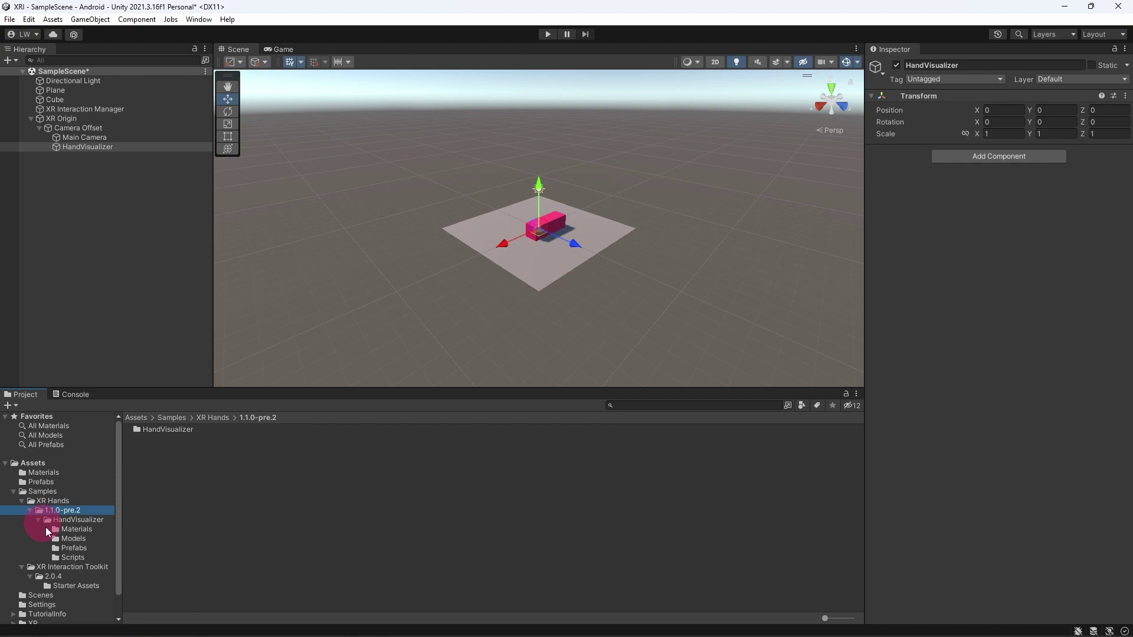
pyautogui.click(79, 555)
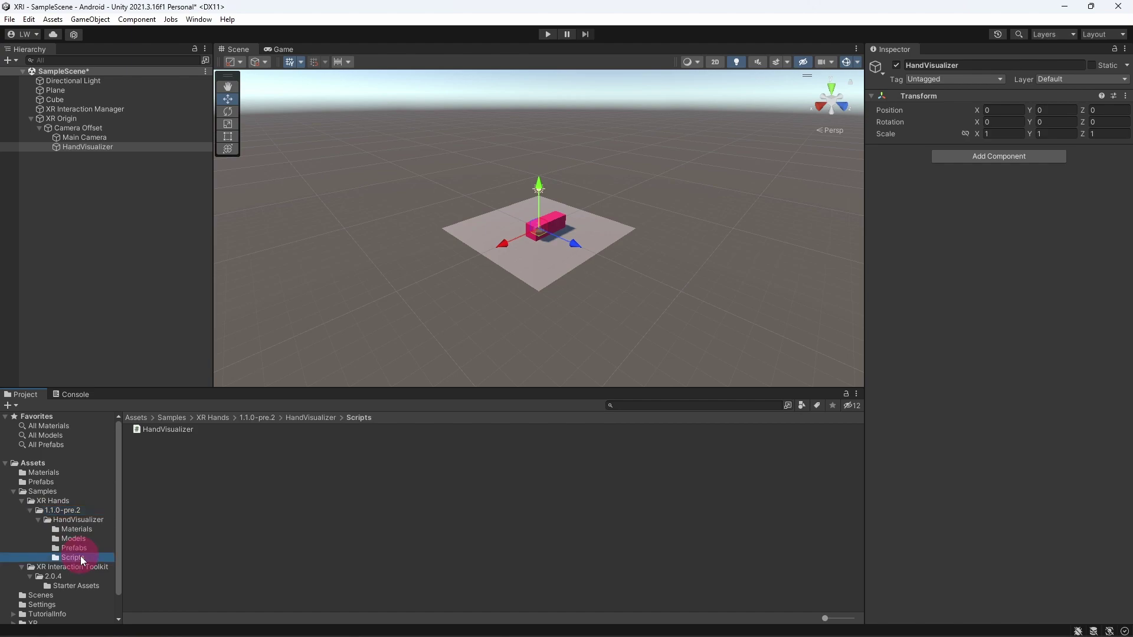
pyautogui.click(185, 430)
pyautogui.moveTo(184, 429); pyautogui.dragTo(942, 263)
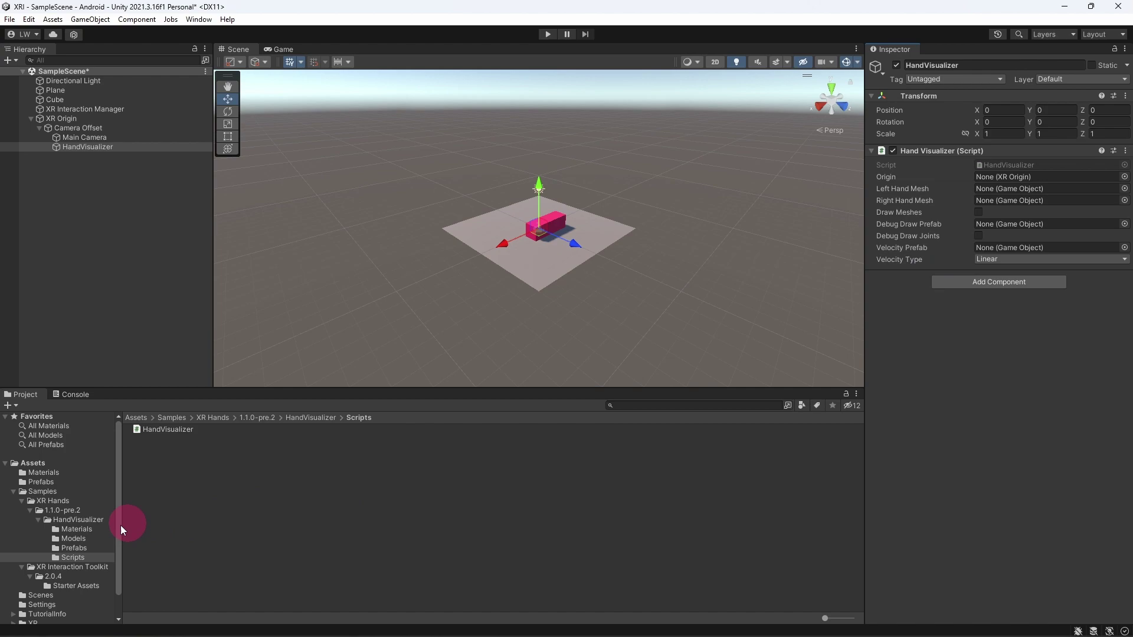
# - Assign the LeftHand and RightHand models as the Left and Right Hand Mesh
pyautogui.click(90, 540)
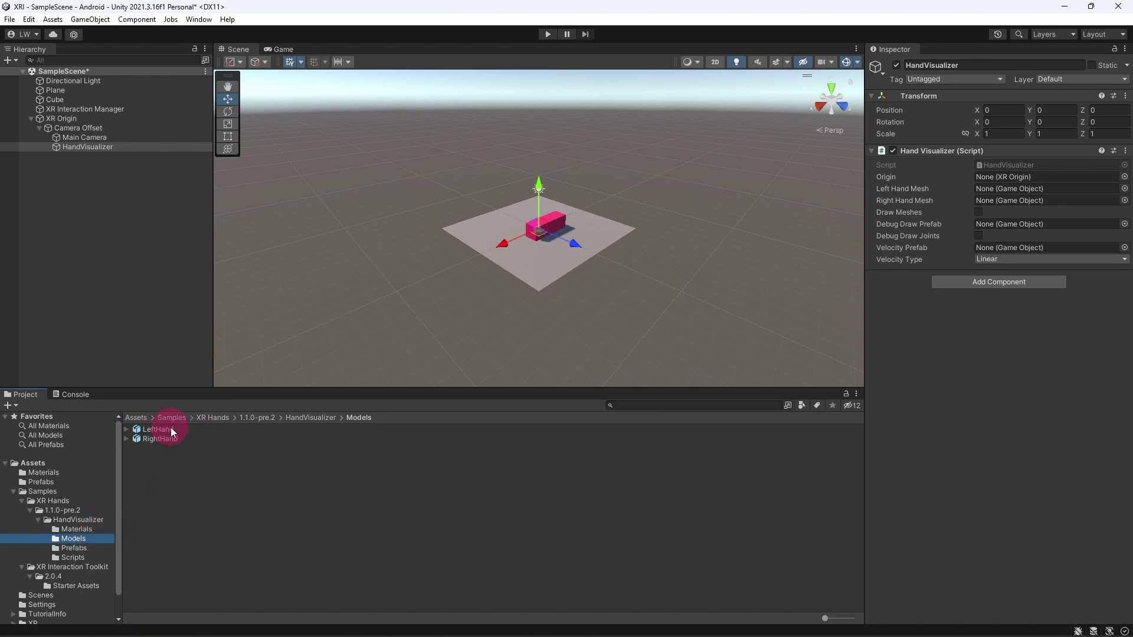
pyautogui.moveTo(171, 429); pyautogui.dragTo(1013, 187)
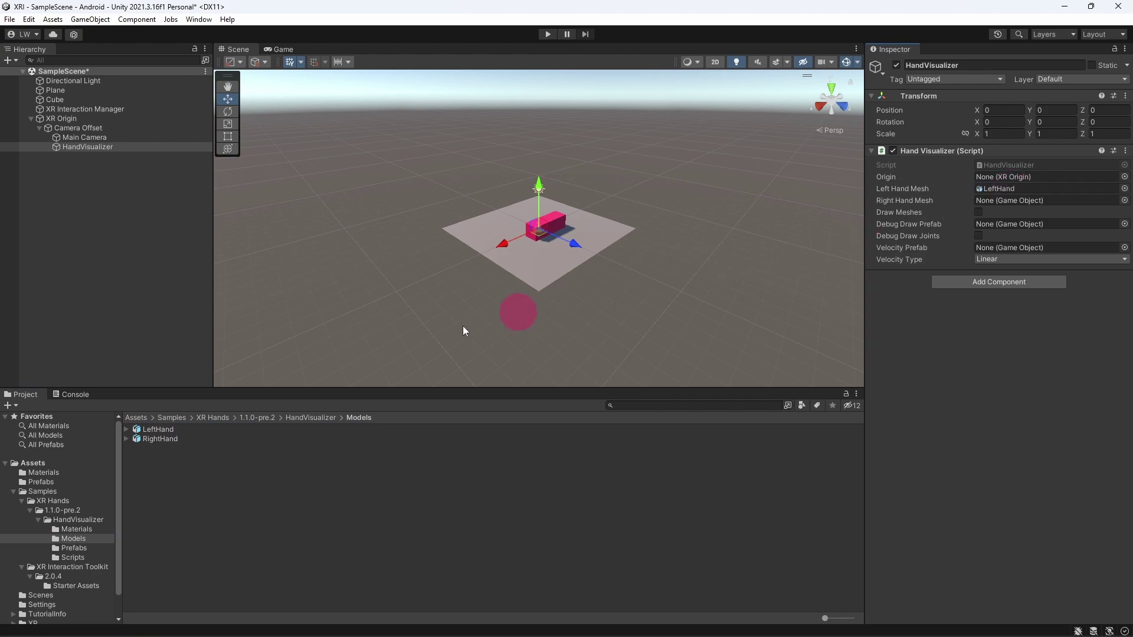
pyautogui.moveTo(175, 441); pyautogui.dragTo(989, 200)
# - Assign the Joint and VelocityPrefab prefabs to their Hand Visualizer fields and save
pyautogui.click(101, 548)
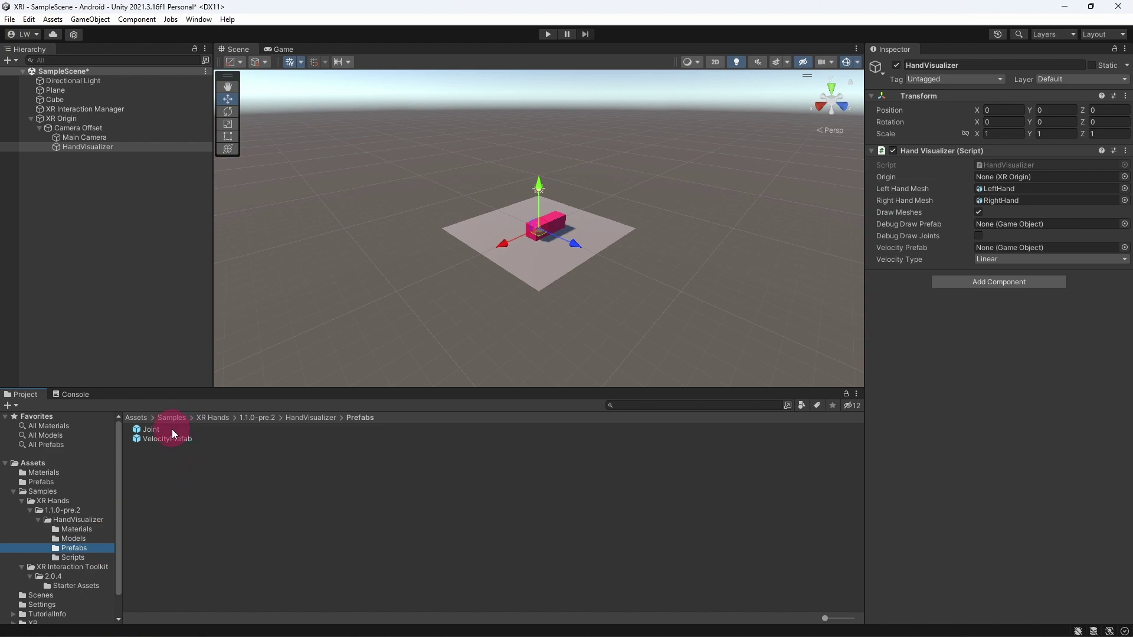
pyautogui.moveTo(168, 430)
pyautogui.mouseDown()
pyautogui.moveTo(334, 412)
pyautogui.moveTo(1004, 254)
pyautogui.moveTo(1003, 225)
pyautogui.mouseUp()
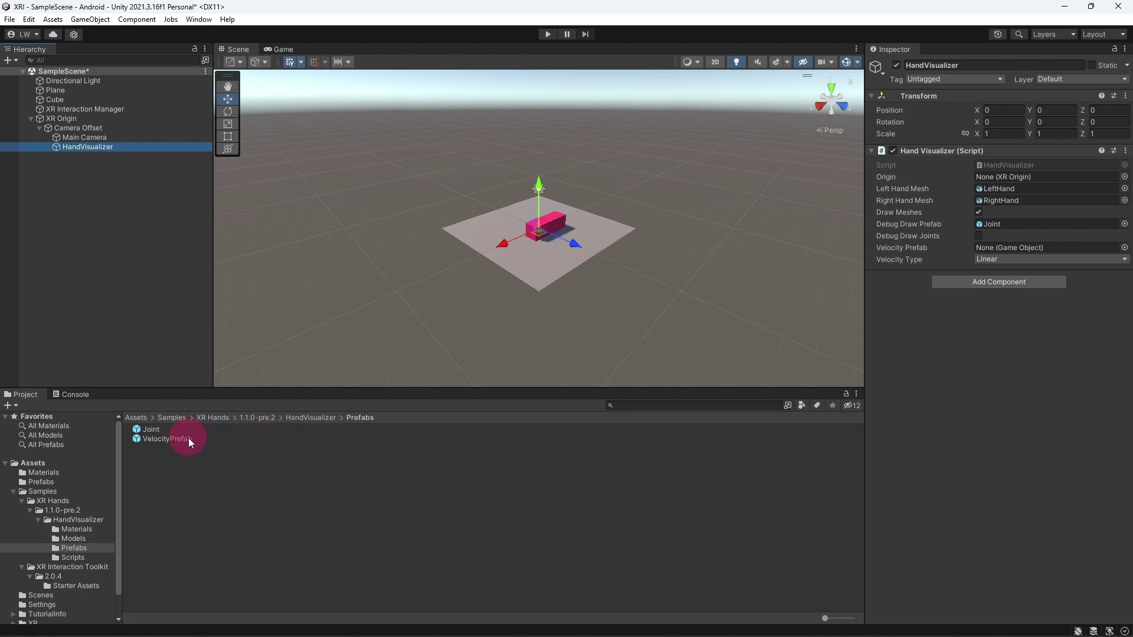
pyautogui.moveTo(189, 438); pyautogui.dragTo(994, 246)
pyautogui.hotkey('ctrl', 's')
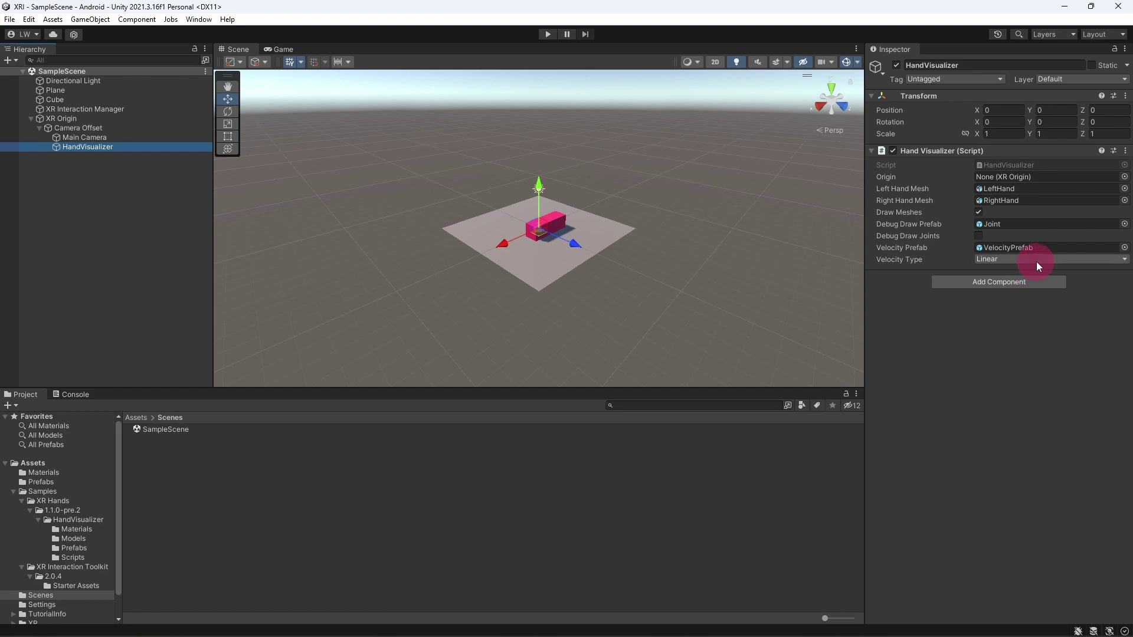
# - Set Velocity Type to None and make XR Origin the visualizer's Origin
pyautogui.click(1036, 260)
pyautogui.click(1030, 298)
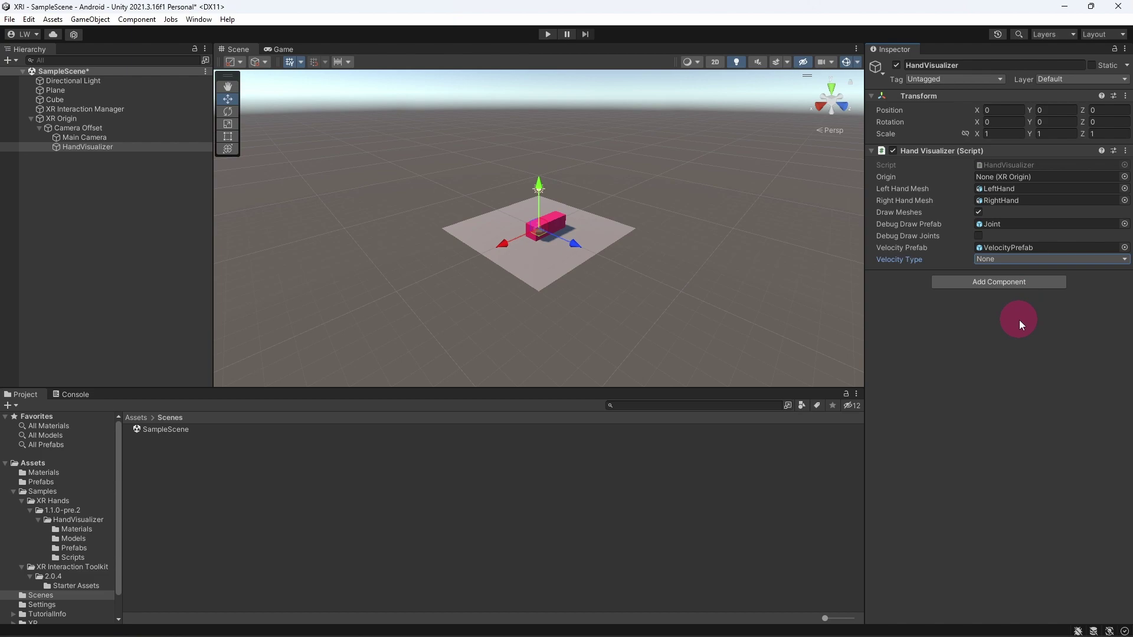
pyautogui.hotkey('ctrl', 'z')
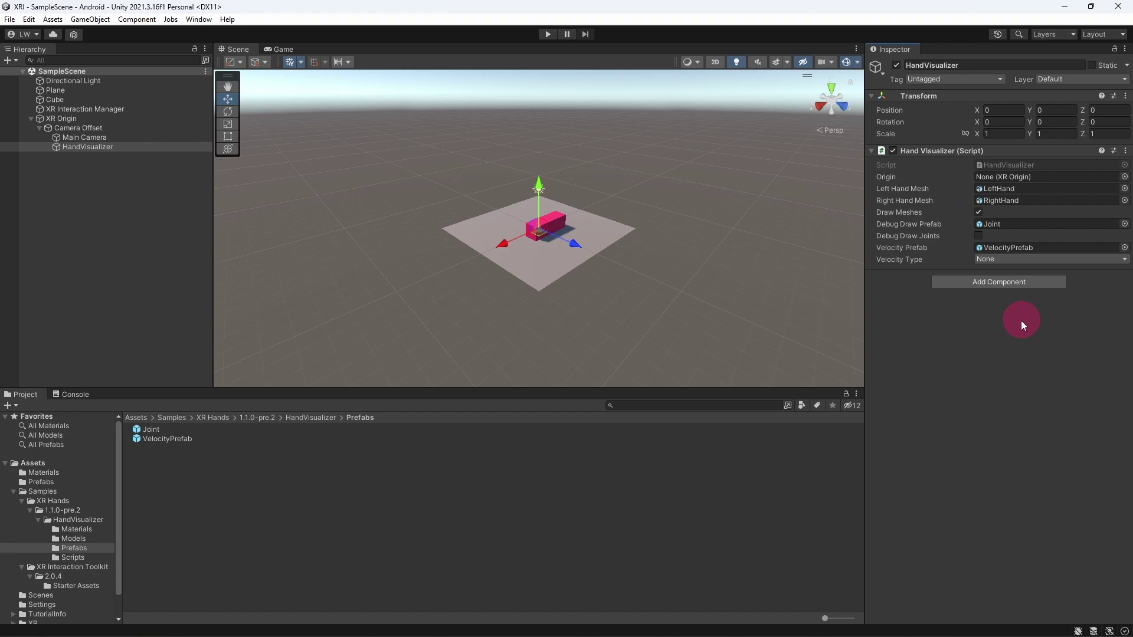
pyautogui.click(100, 118)
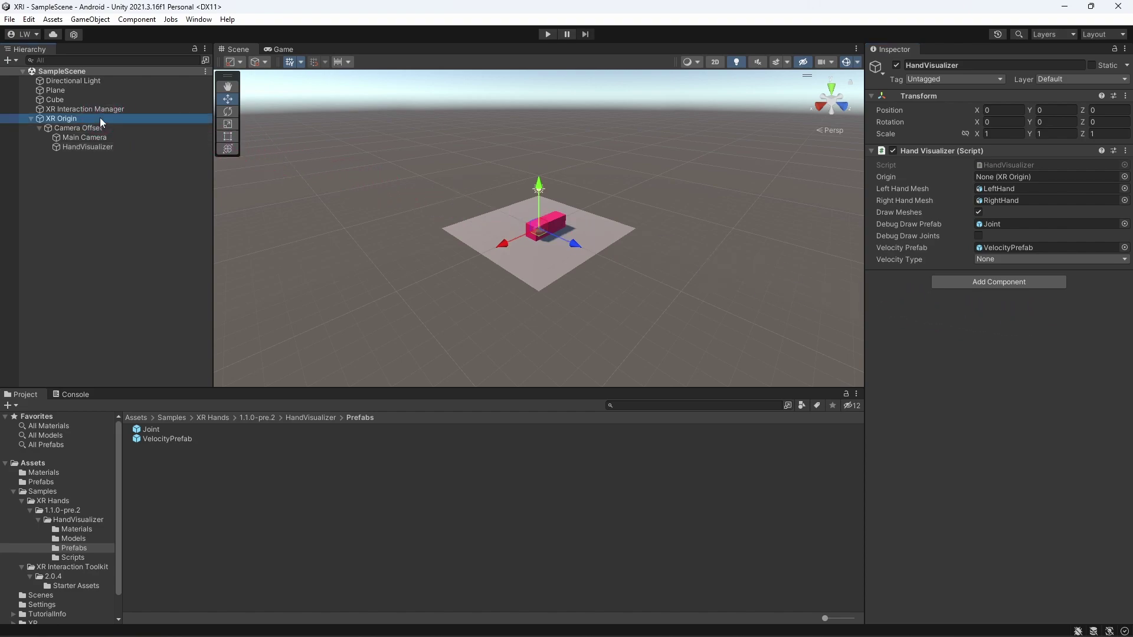
pyautogui.moveTo(100, 118); pyautogui.dragTo(1008, 180)
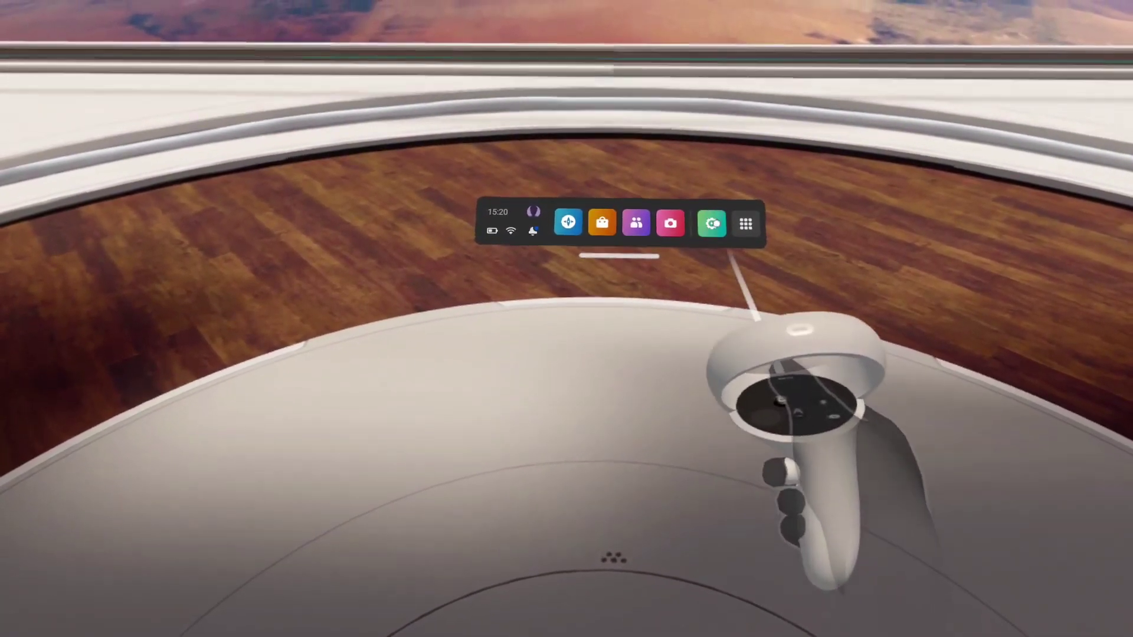
# - On the Quest headset, go to Settings > Movement tracking for hand tracking options
pyautogui.click(711, 223)
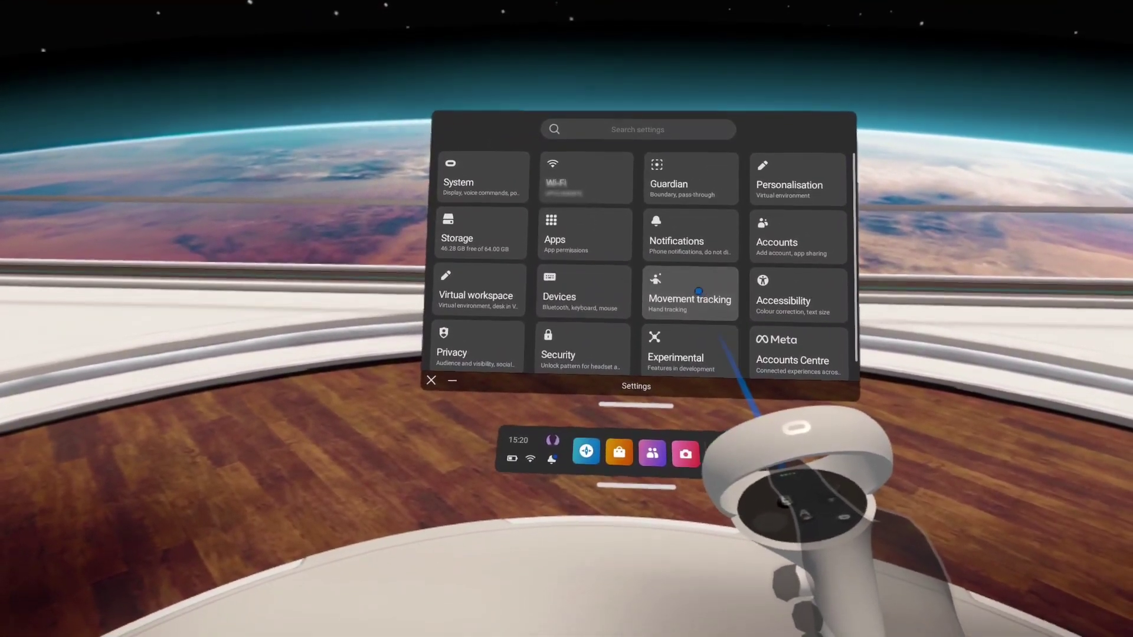
pyautogui.click(683, 348)
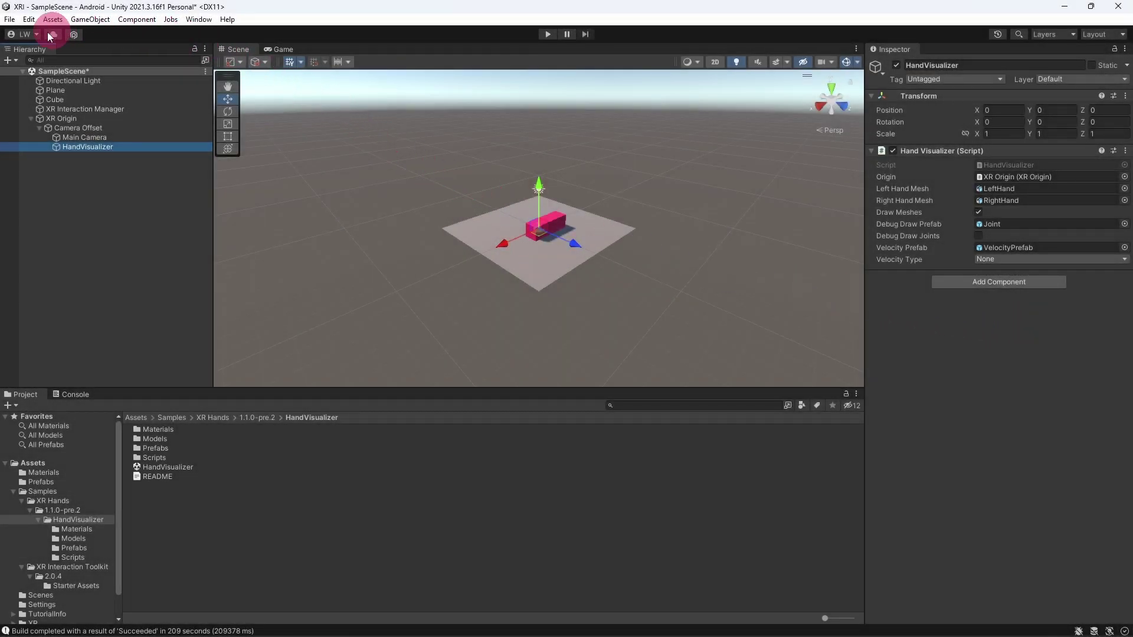
# - Save SampleScene and start an Android Build And Run from Build Settings
pyautogui.click(10, 20)
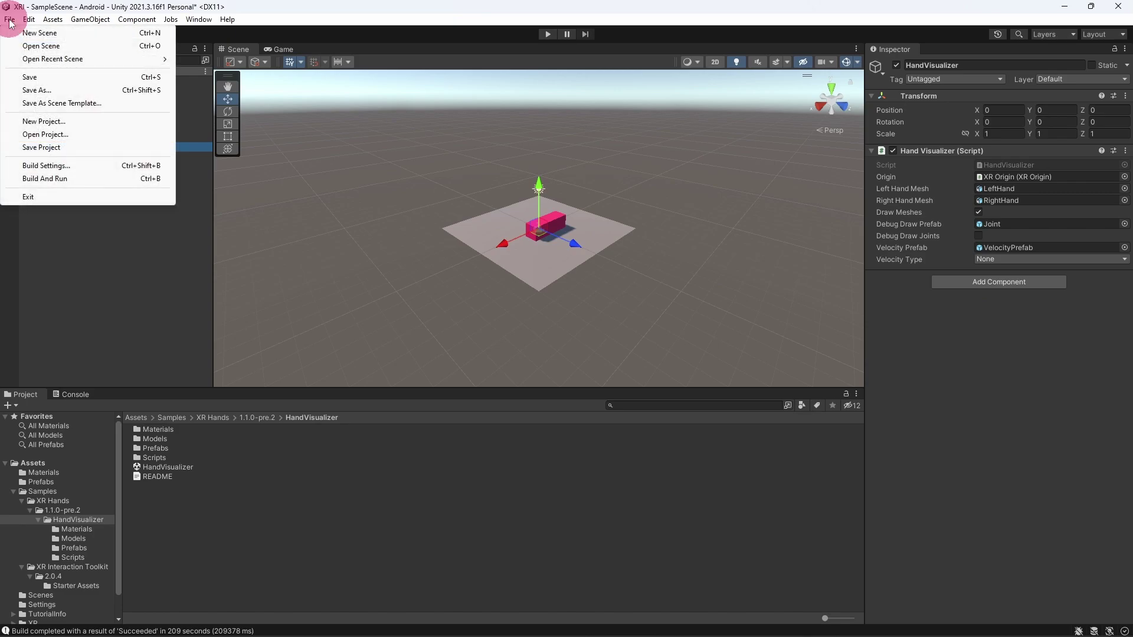
pyautogui.click(54, 77)
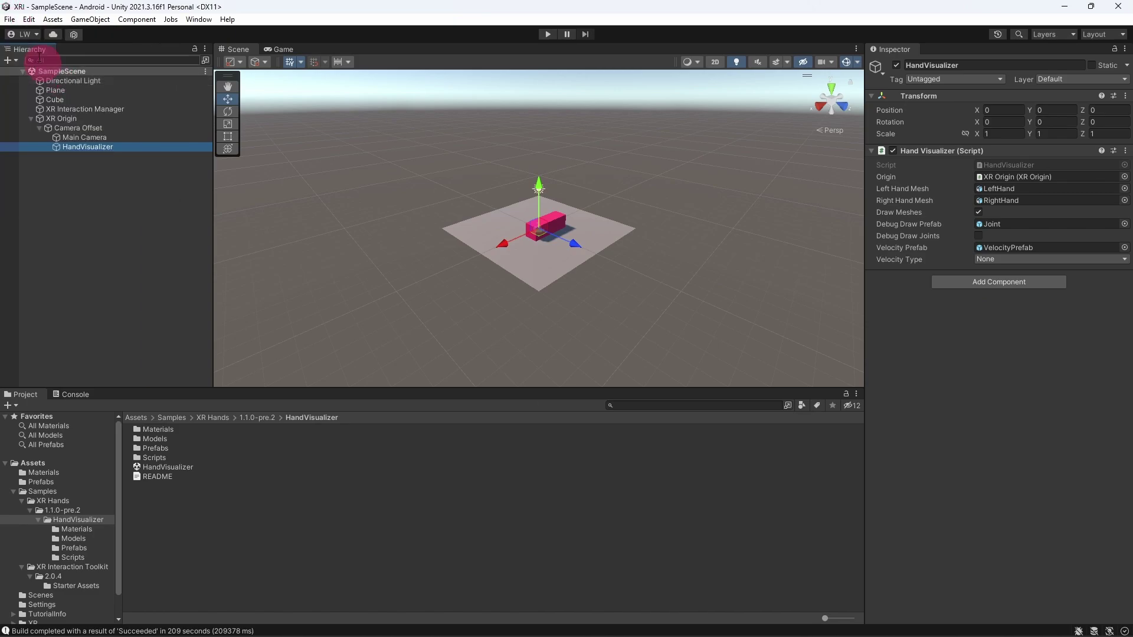
pyautogui.click(9, 19)
pyautogui.click(97, 164)
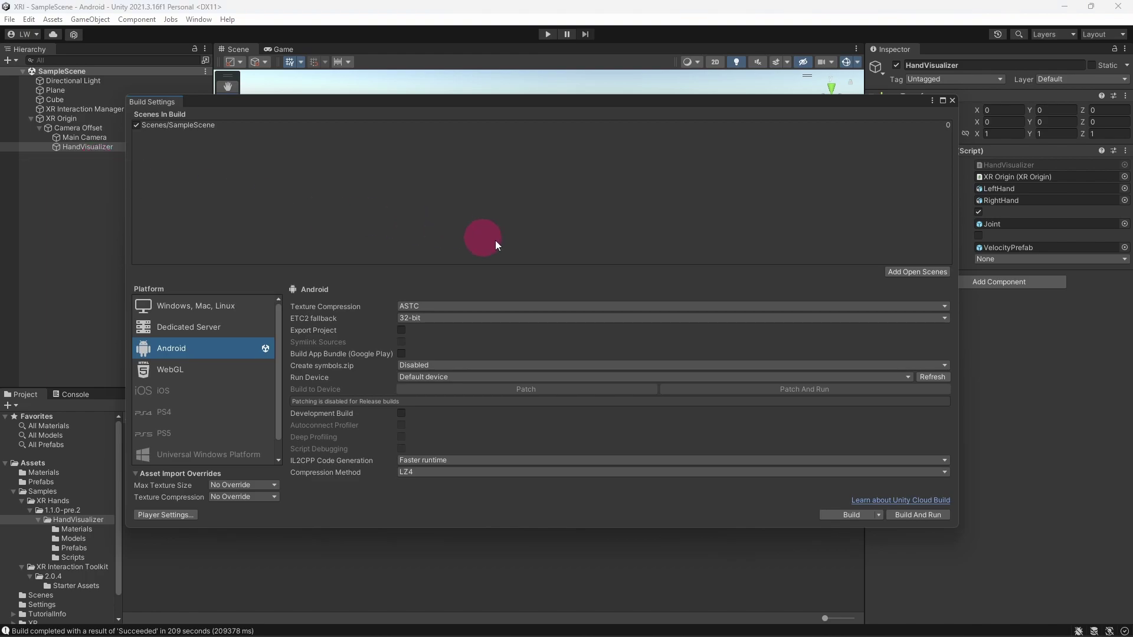
pyautogui.click(943, 516)
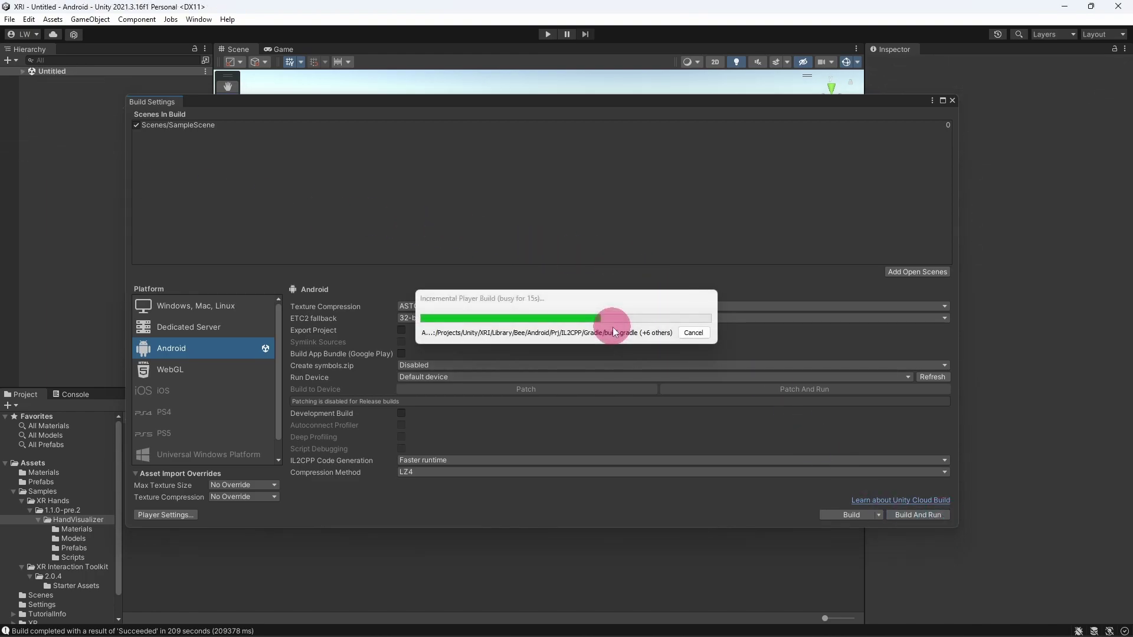